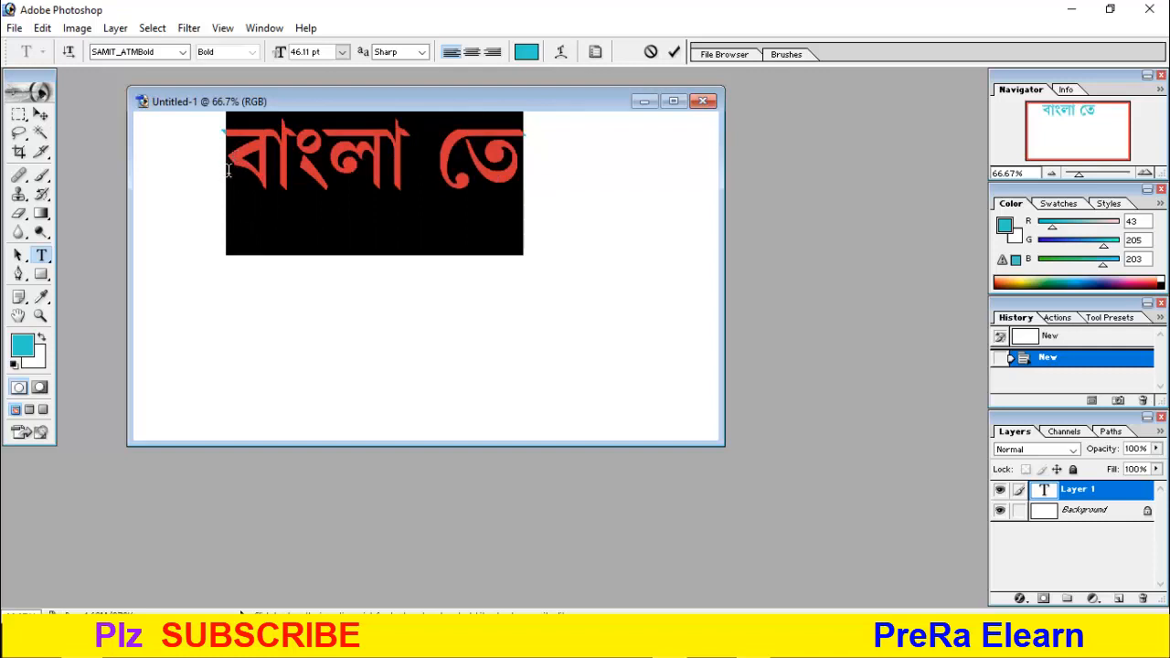
Step: Commit the Bengali text and enable the Drop Shadow effect in its layer's blending options
click(40, 114)
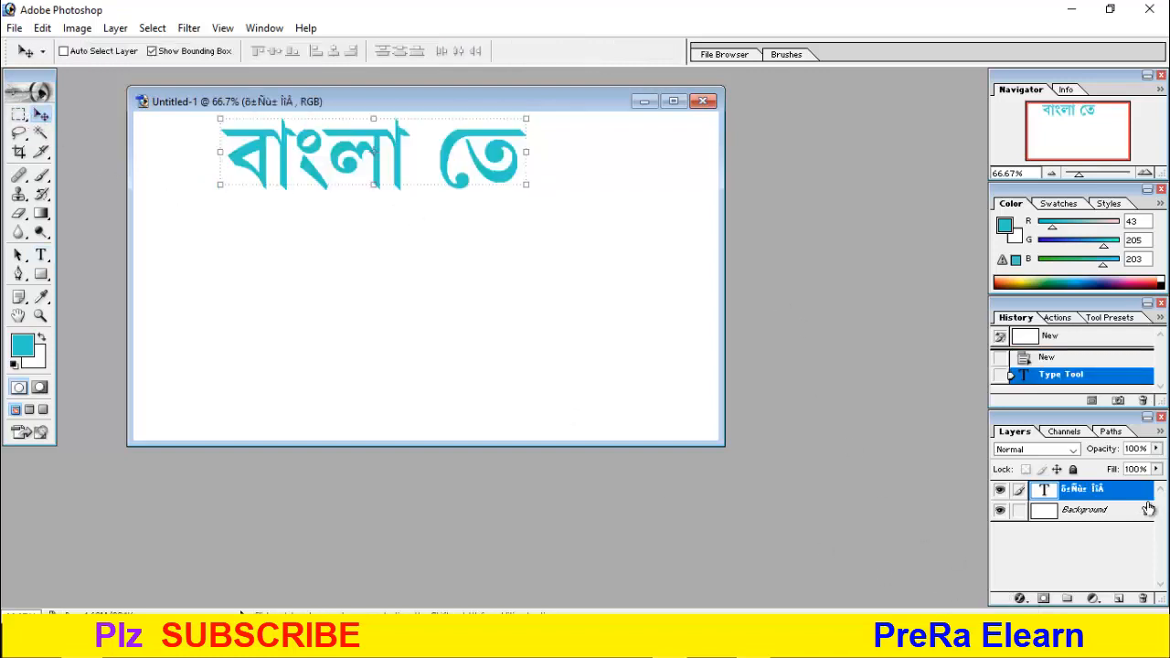
right_click(1098, 501)
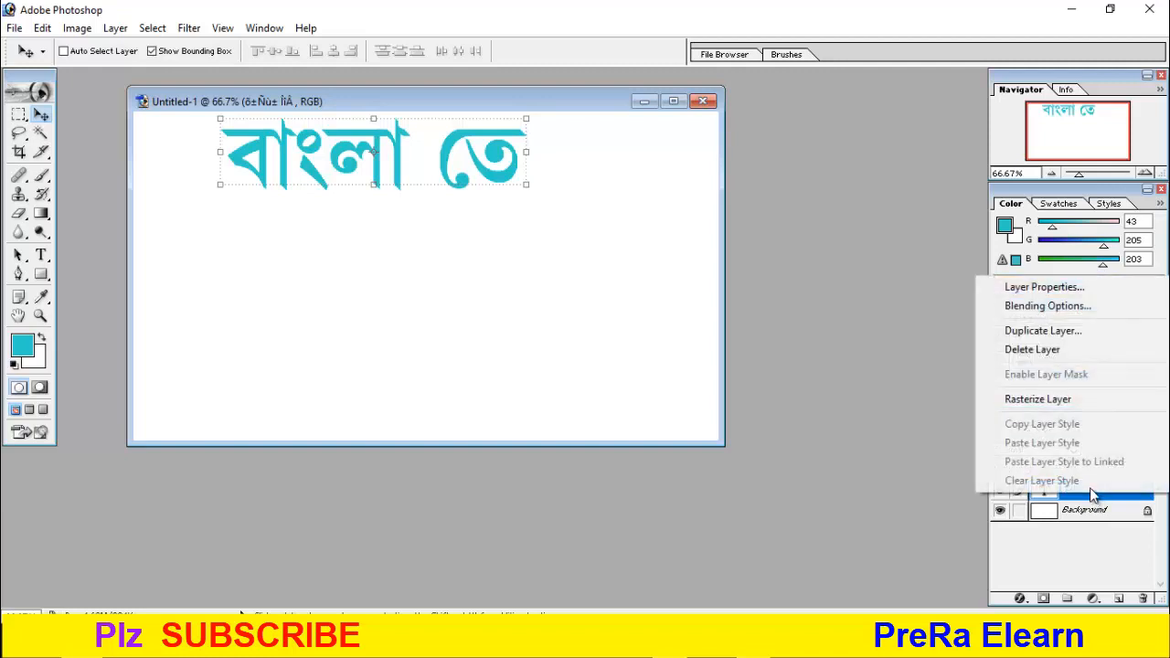
click(1036, 307)
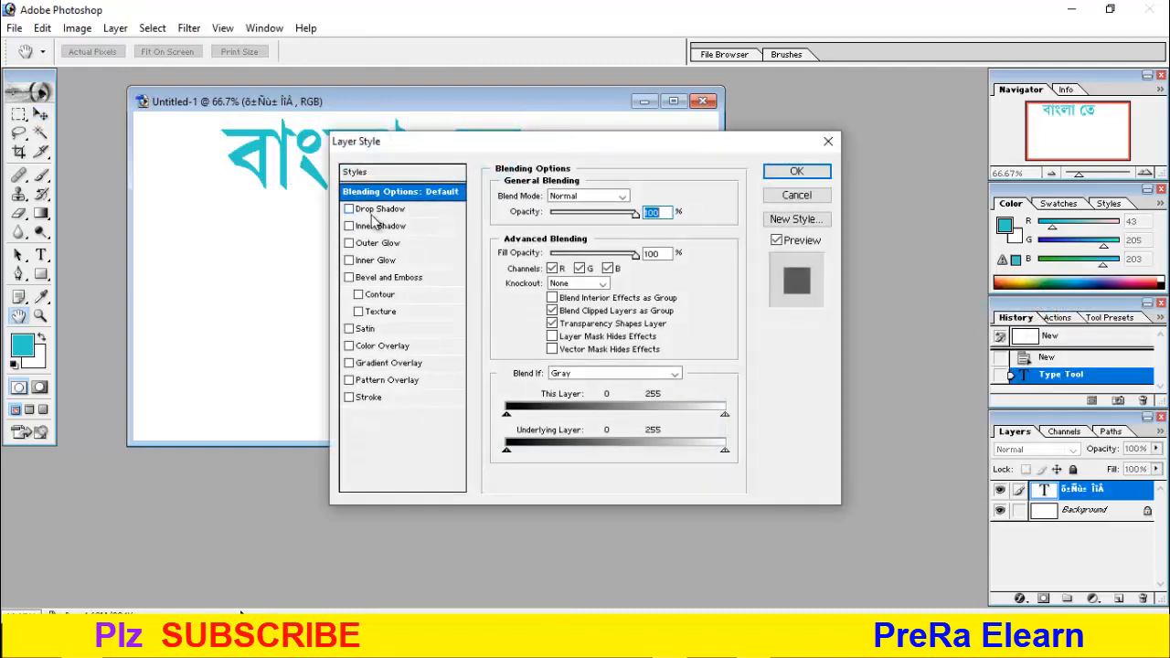
click(350, 210)
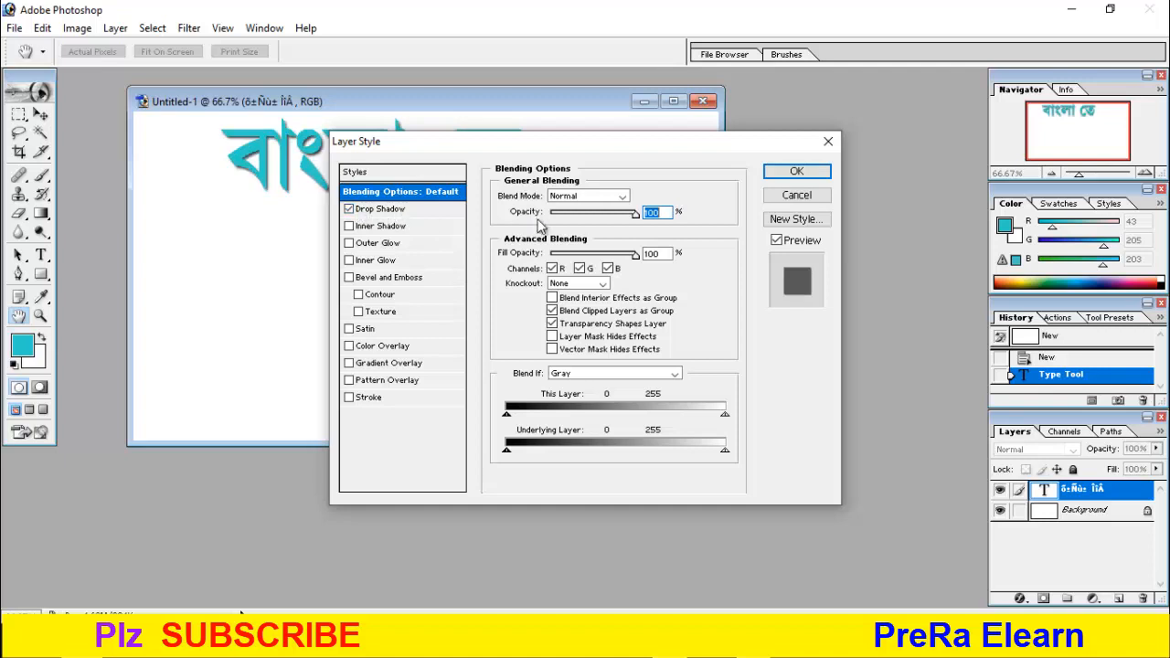
drag(645, 145, 755, 208)
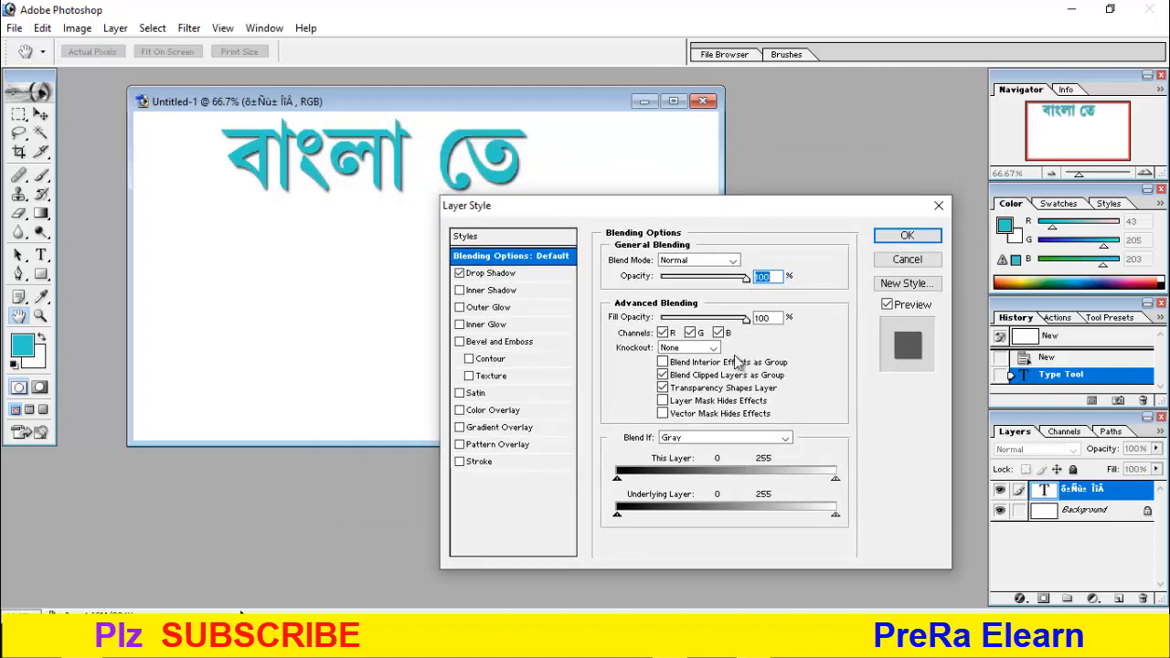
click(509, 276)
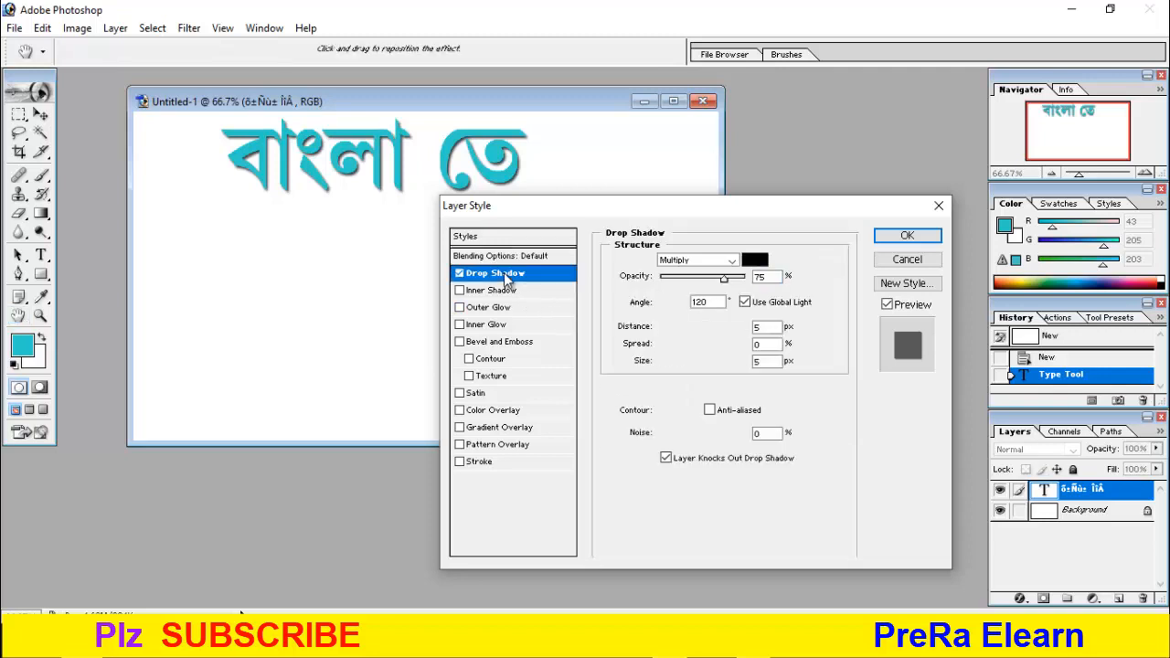
Step: Set the drop shadow's opacity to 100% and size to 4 px, and increase its distance slightly
drag(728, 278, 759, 278)
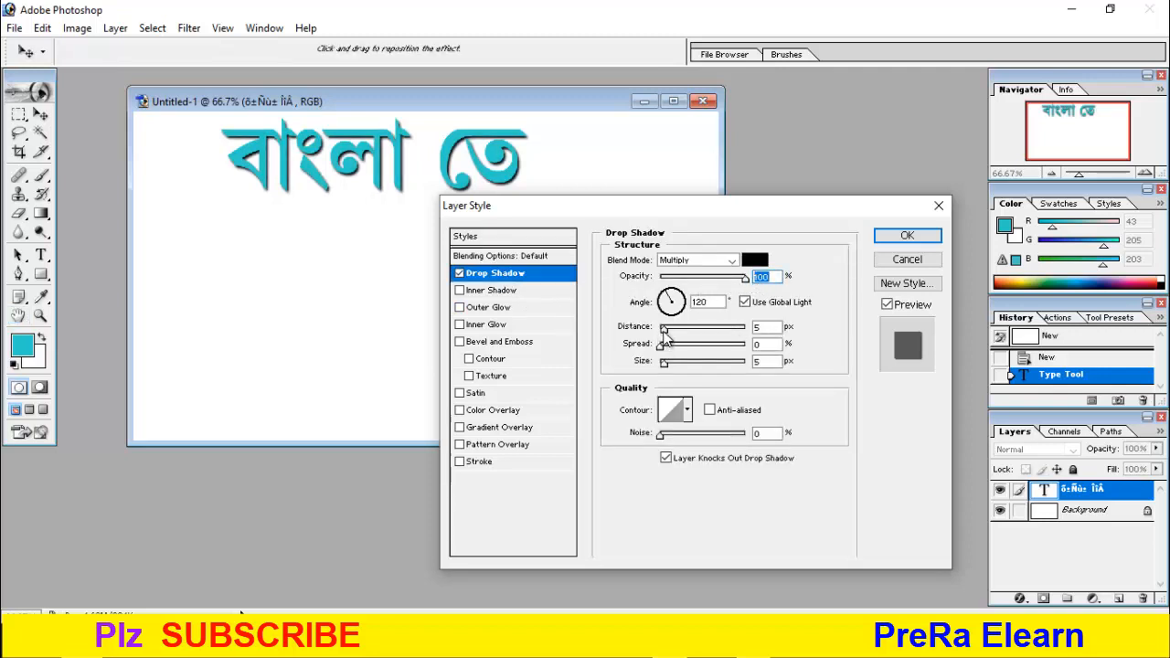
click(665, 363)
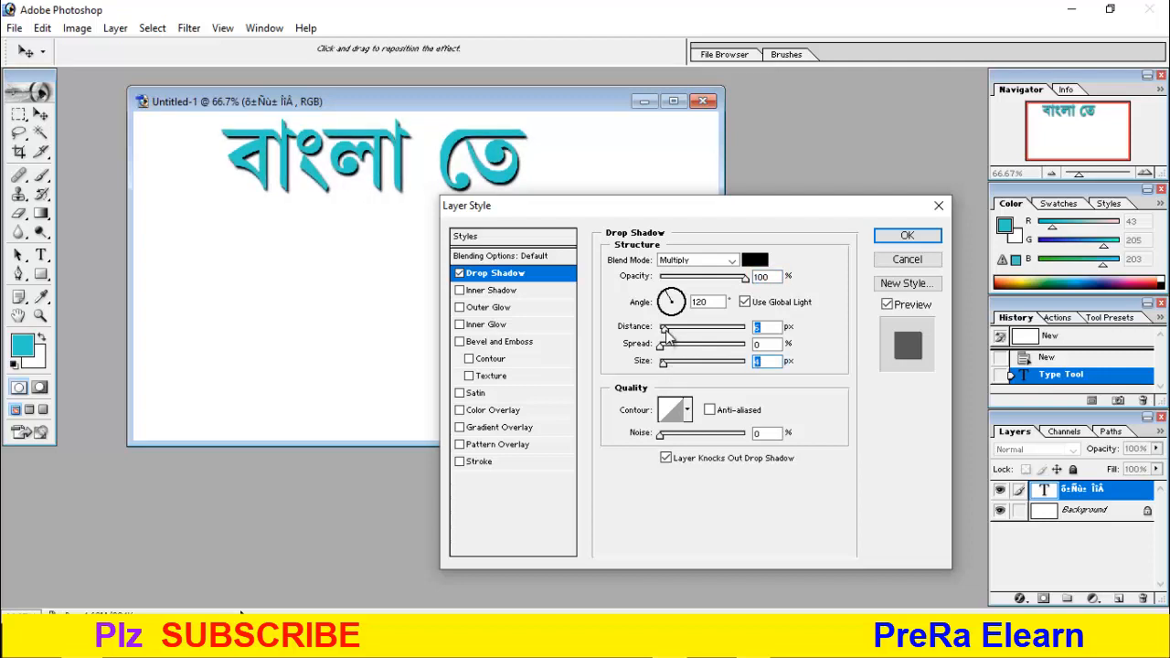
drag(664, 329, 668, 329)
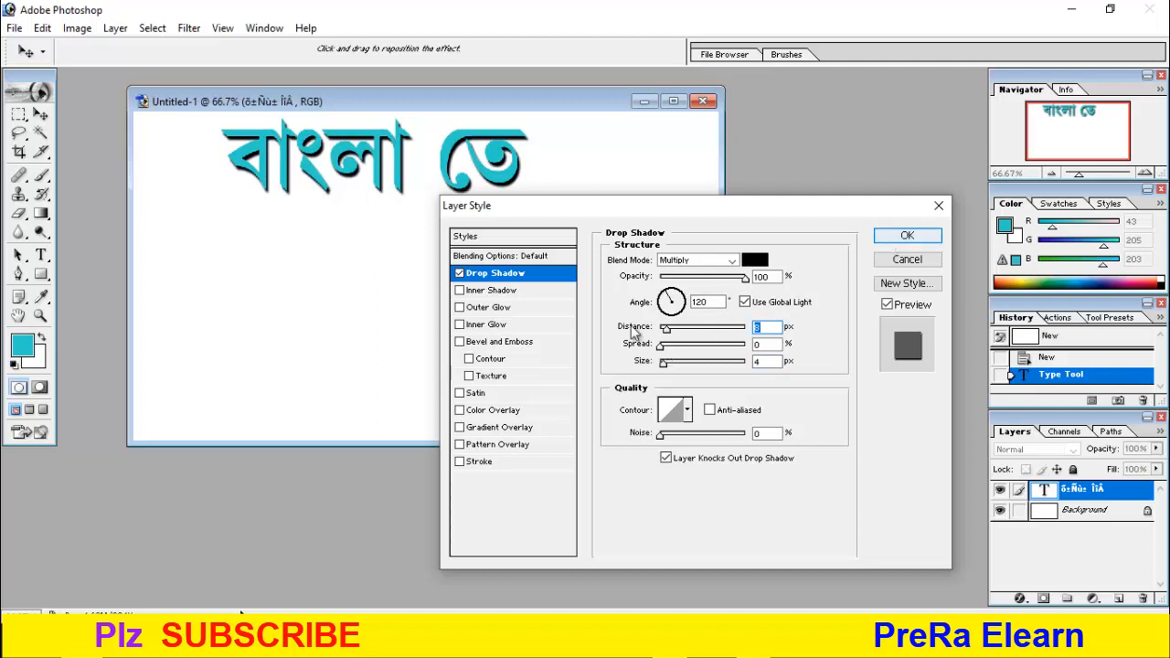
click(484, 461)
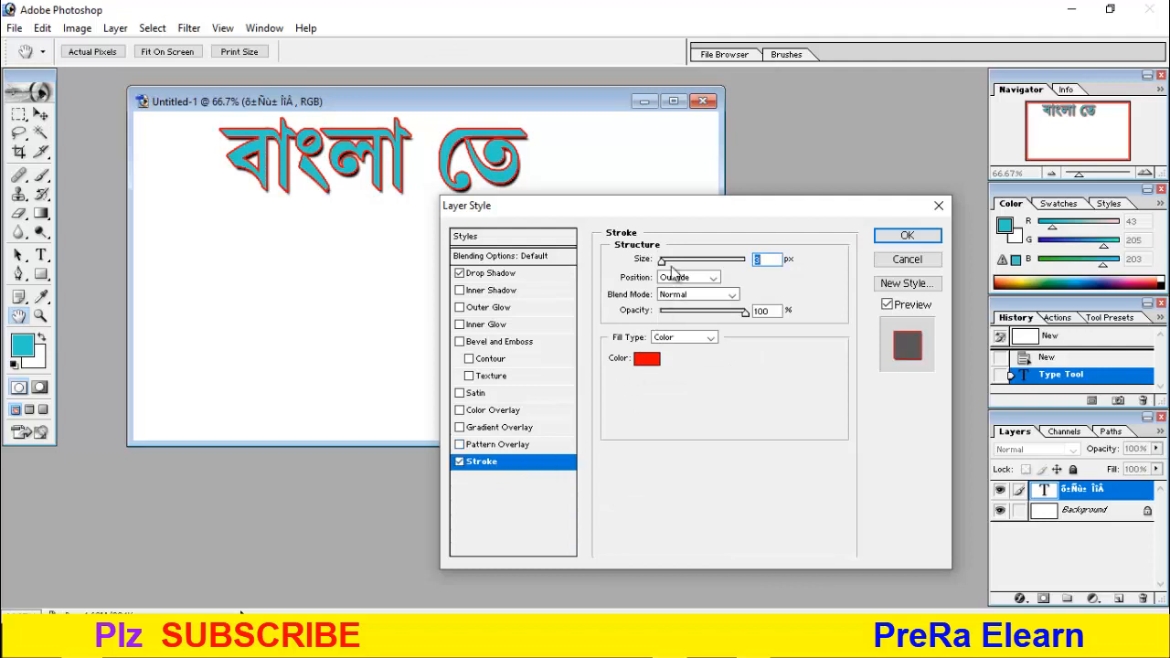
mouse_move(666, 266)
mouse_down()
mouse_move(677, 264)
mouse_move(665, 270)
mouse_up()
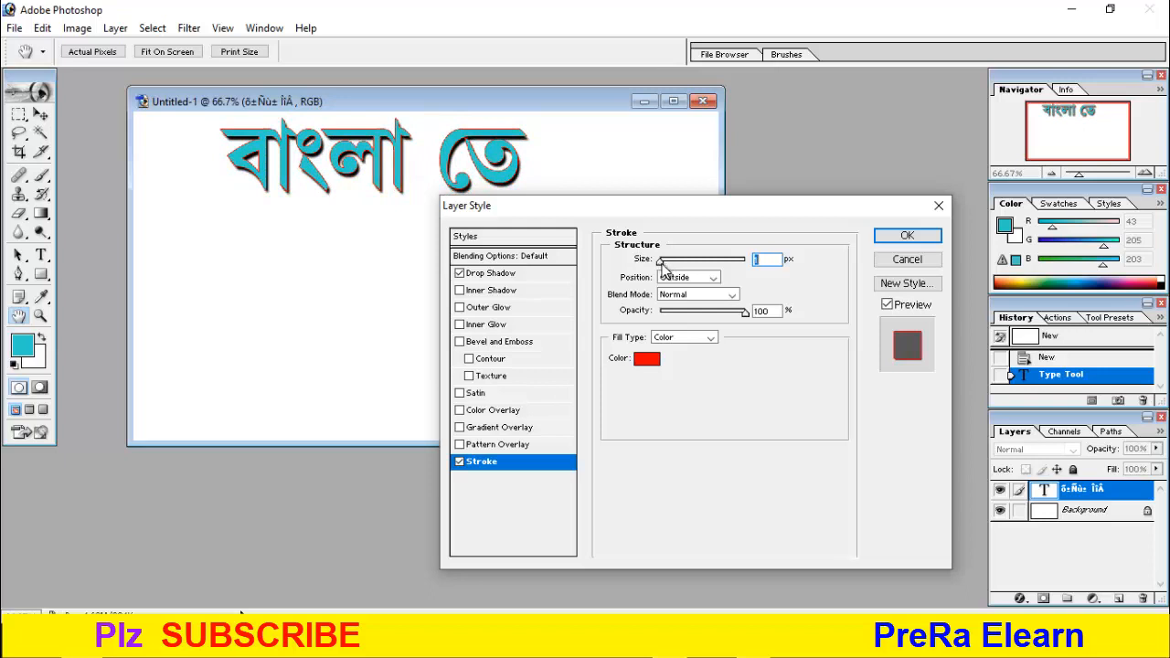
click(460, 463)
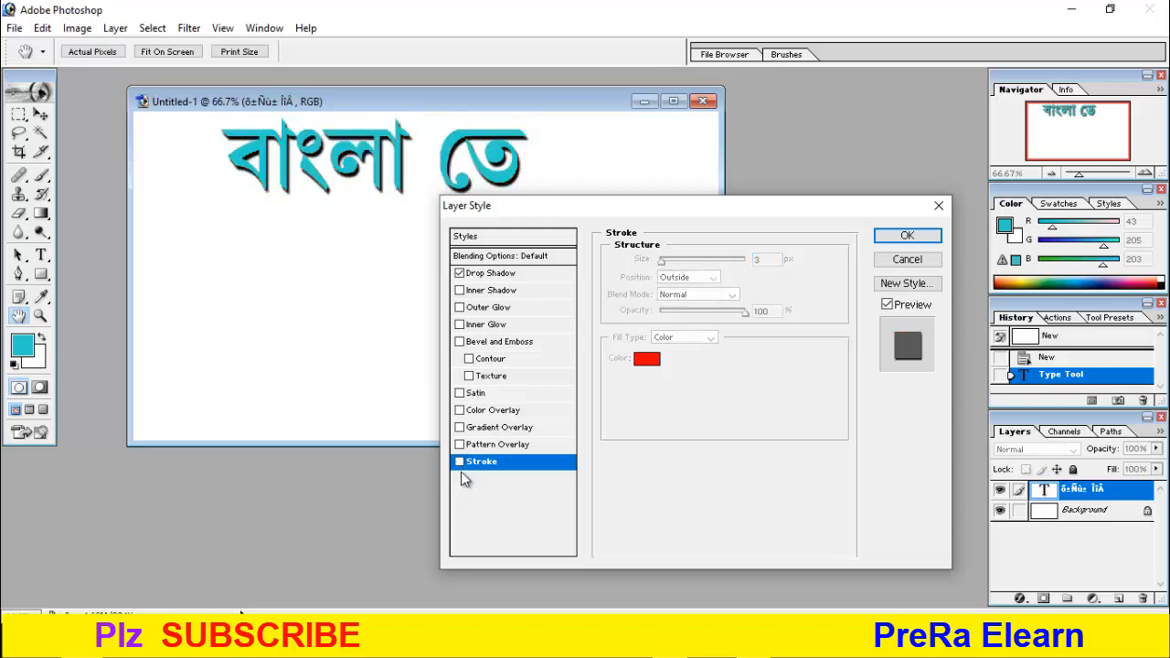
Step: Add a Color Overlay in green (4EFF00) to the text and apply the layer style
click(492, 413)
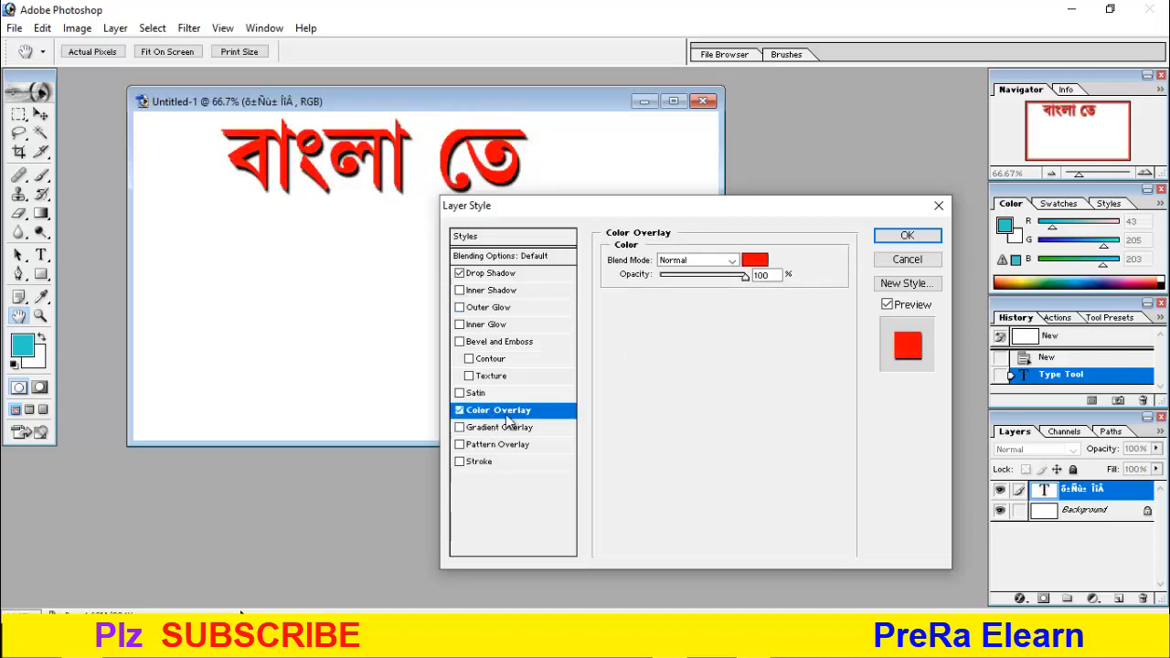
click(754, 260)
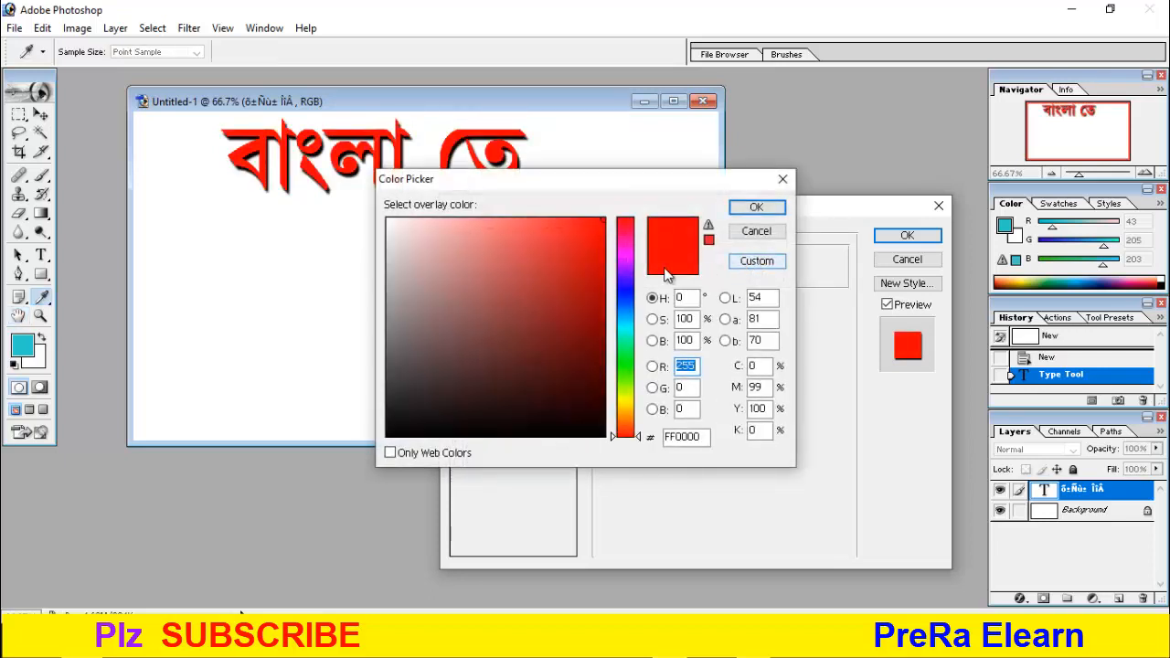
drag(628, 398, 627, 375)
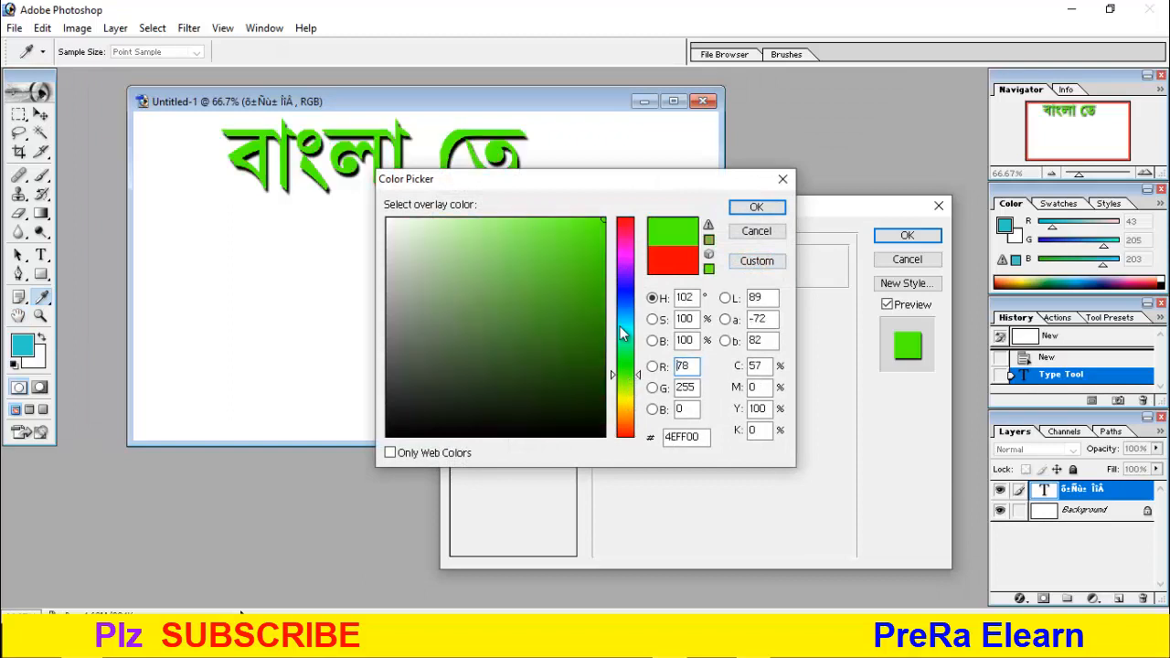
click(757, 207)
click(906, 235)
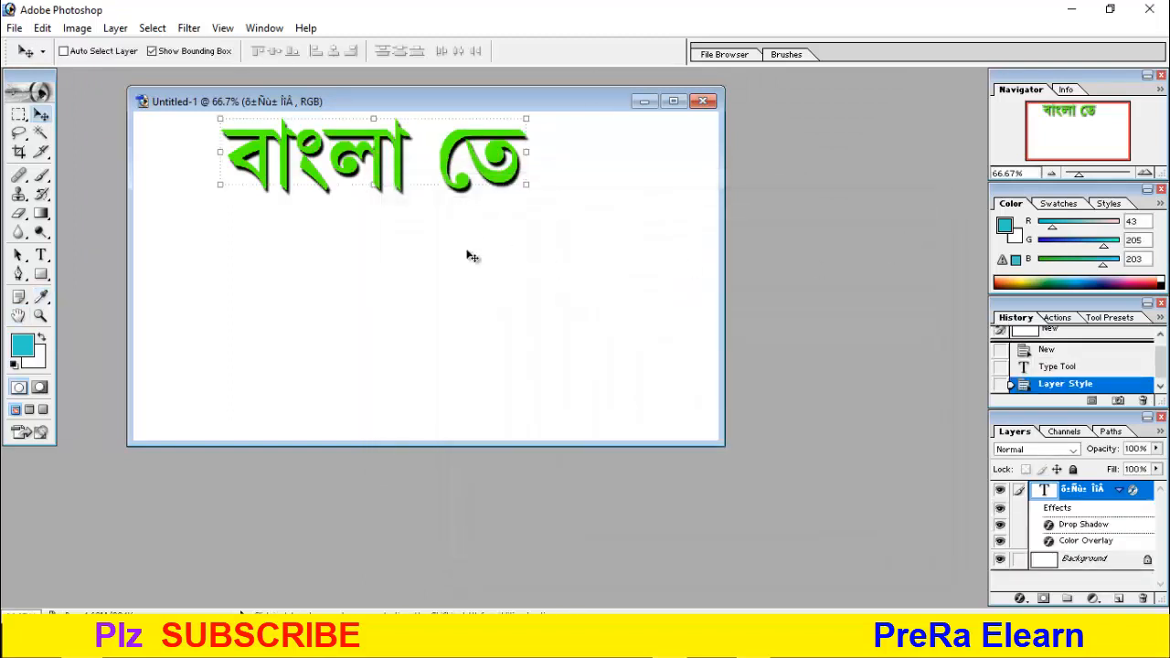
Step: Reposition the document window and move the Bengali text to around the middle of the canvas
drag(512, 107, 616, 144)
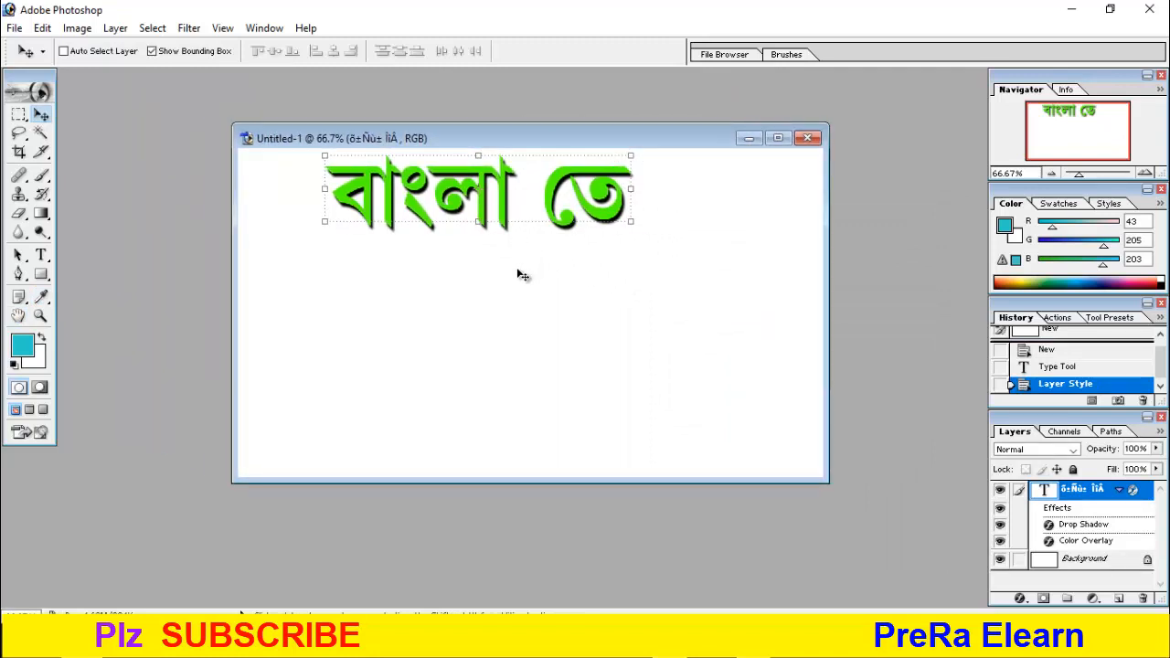
drag(473, 183, 568, 297)
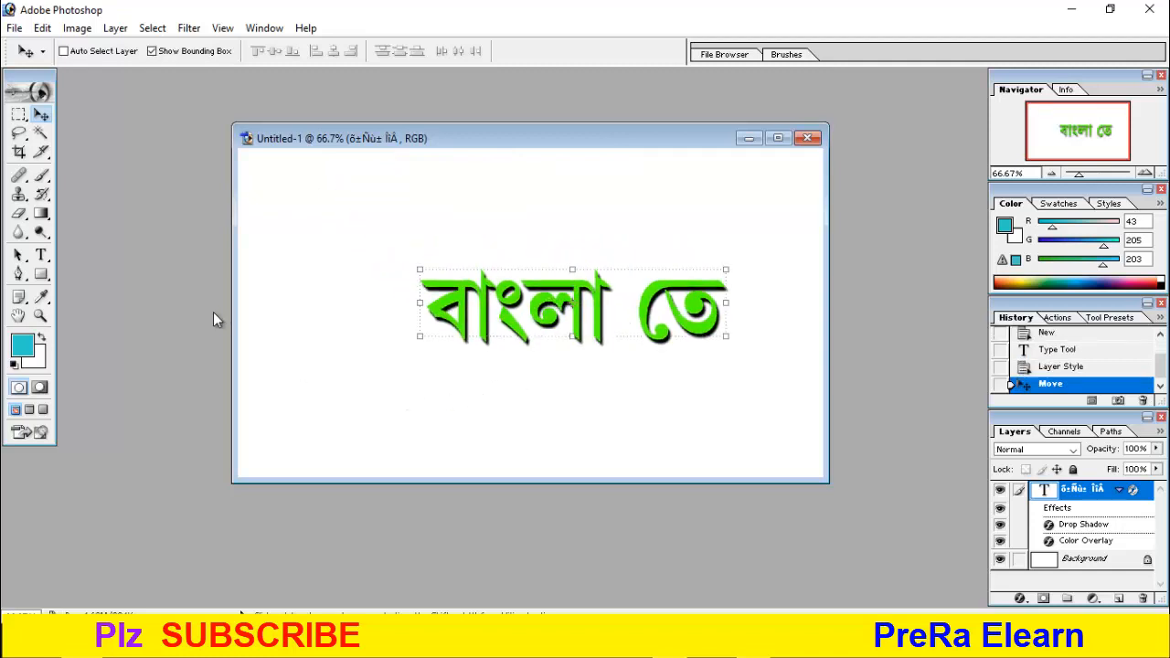
Step: Open the image wallpaperflare.com_wallpaper (2) from the wallpaper folder and maximize its window
click(15, 29)
click(32, 66)
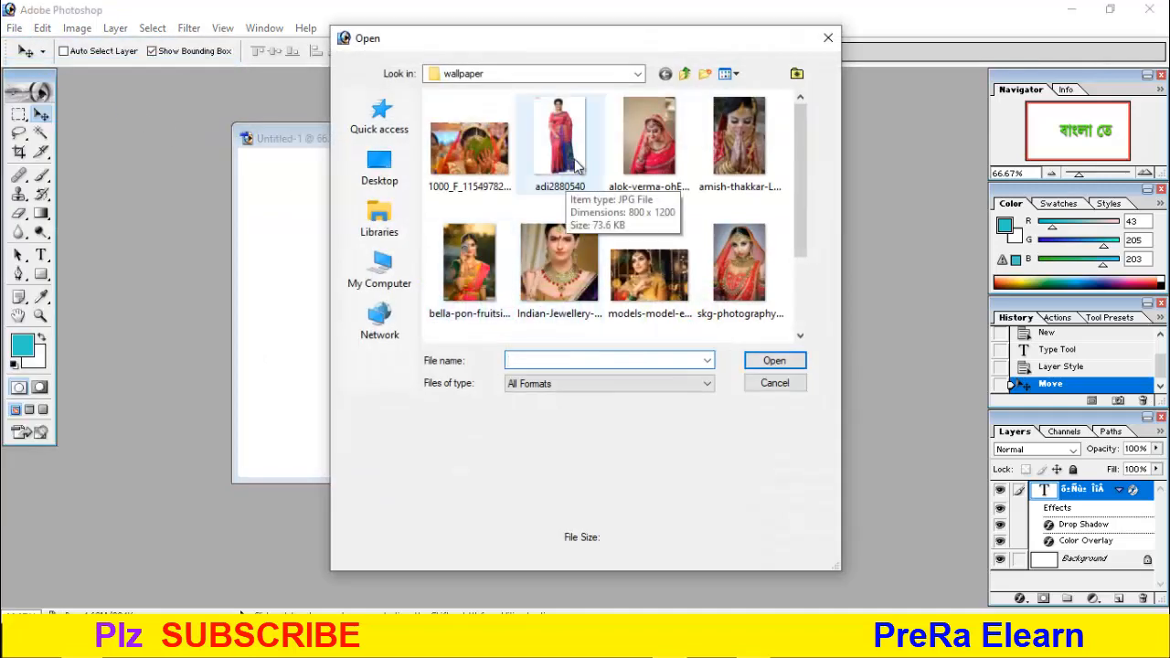
scroll(696, 274, down, 2)
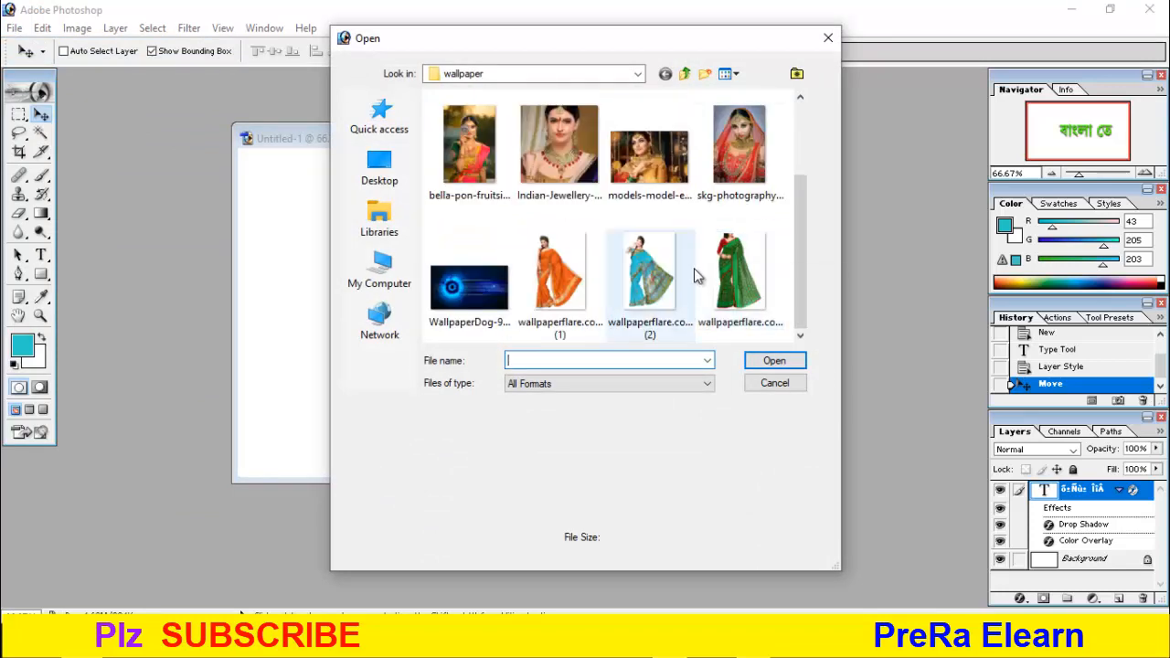
click(659, 300)
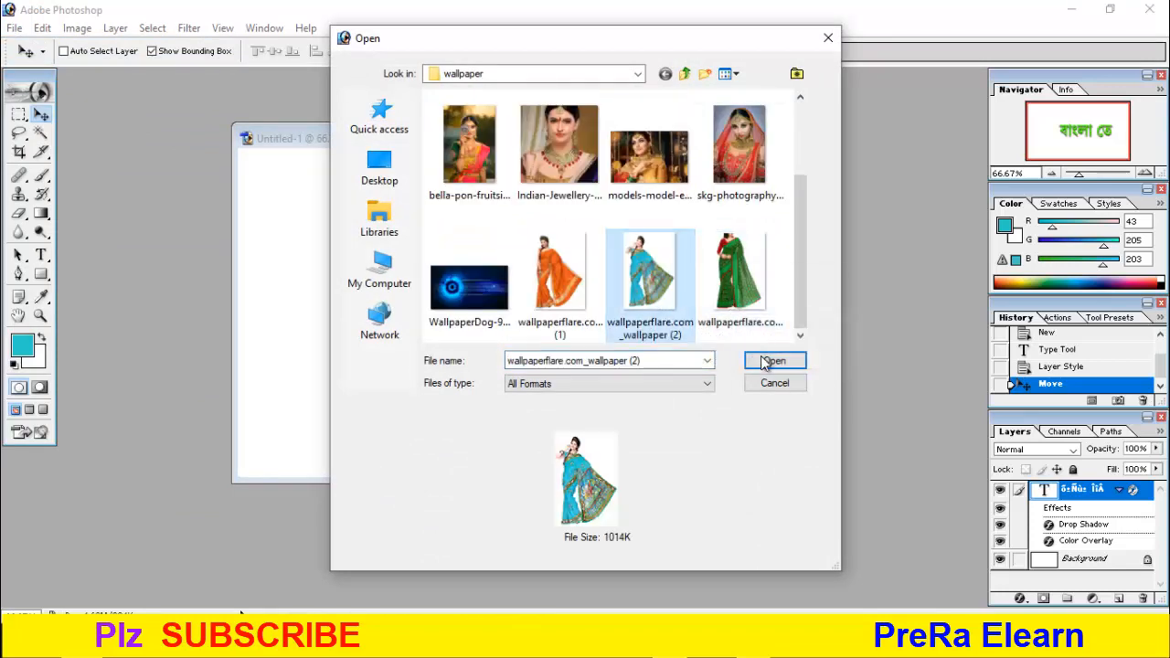
click(760, 360)
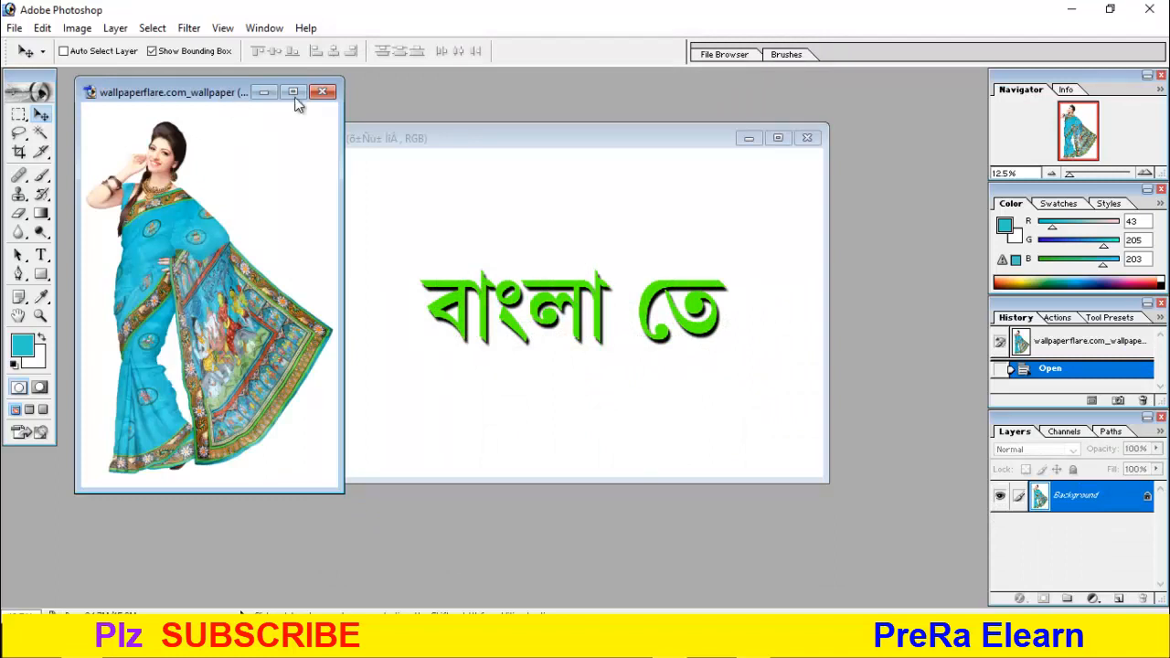
drag(295, 101, 402, 111)
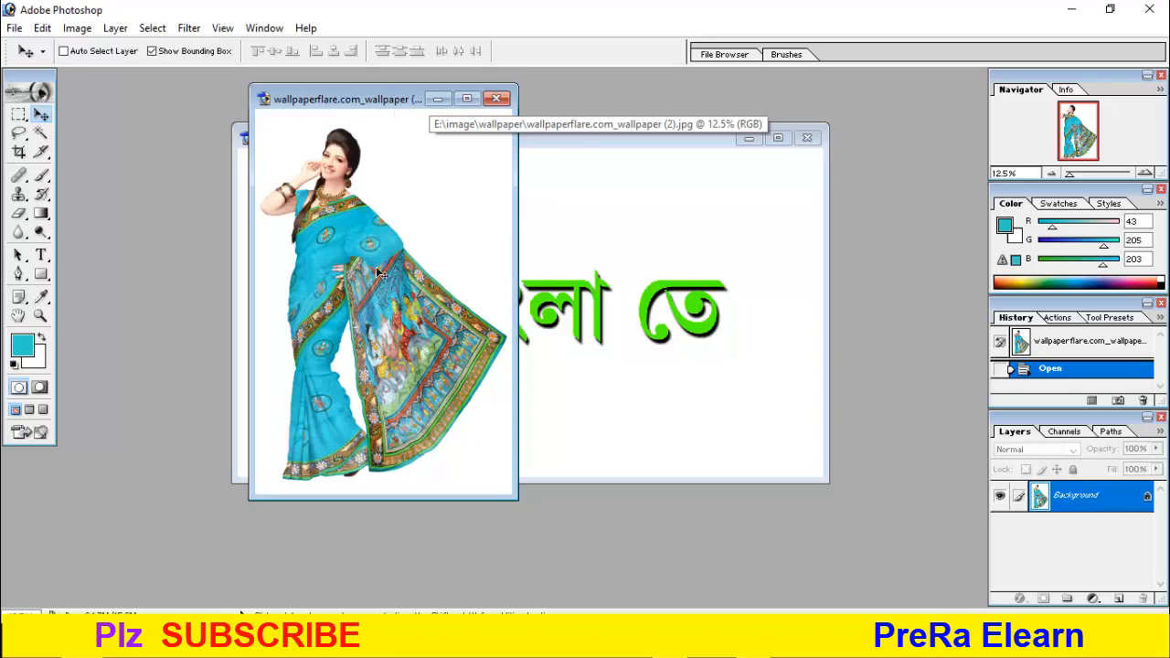
click(465, 98)
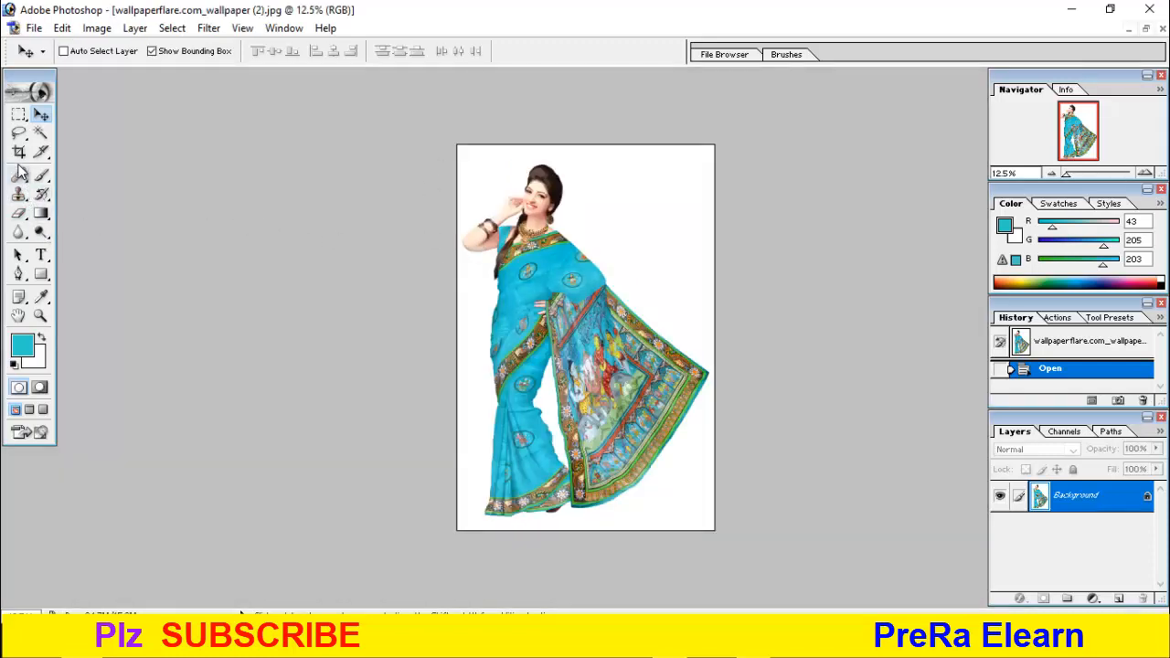
Step: Convert the Background to a regular layer, and select and delete the white area around the woman with the Magic Wand
click(41, 133)
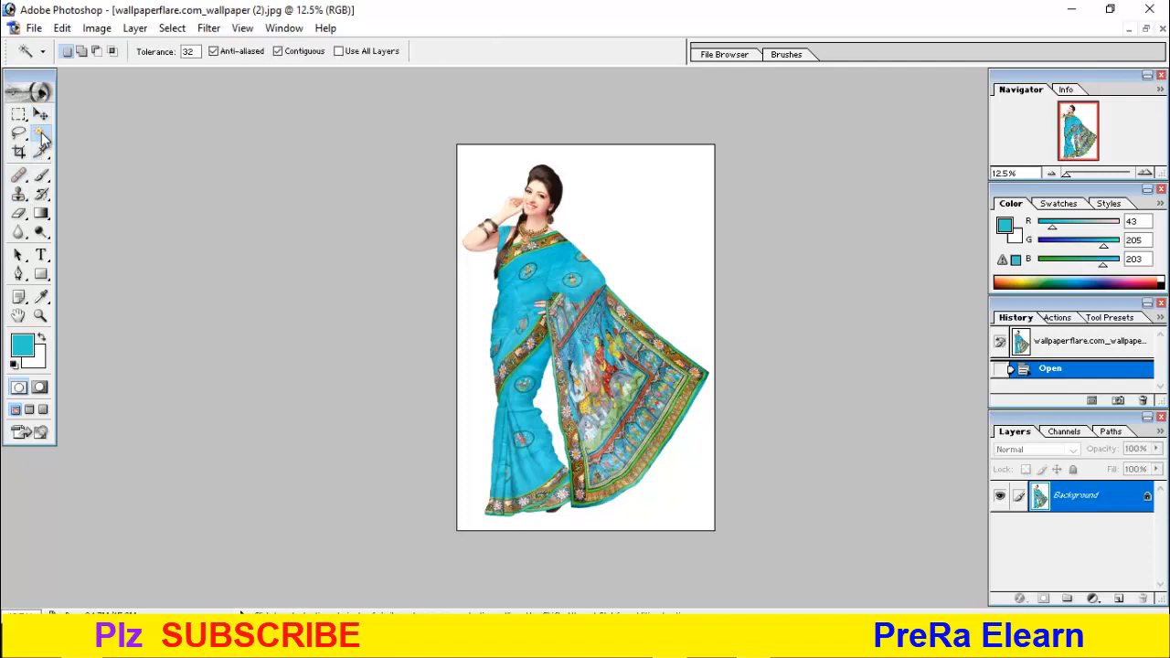
click(638, 259)
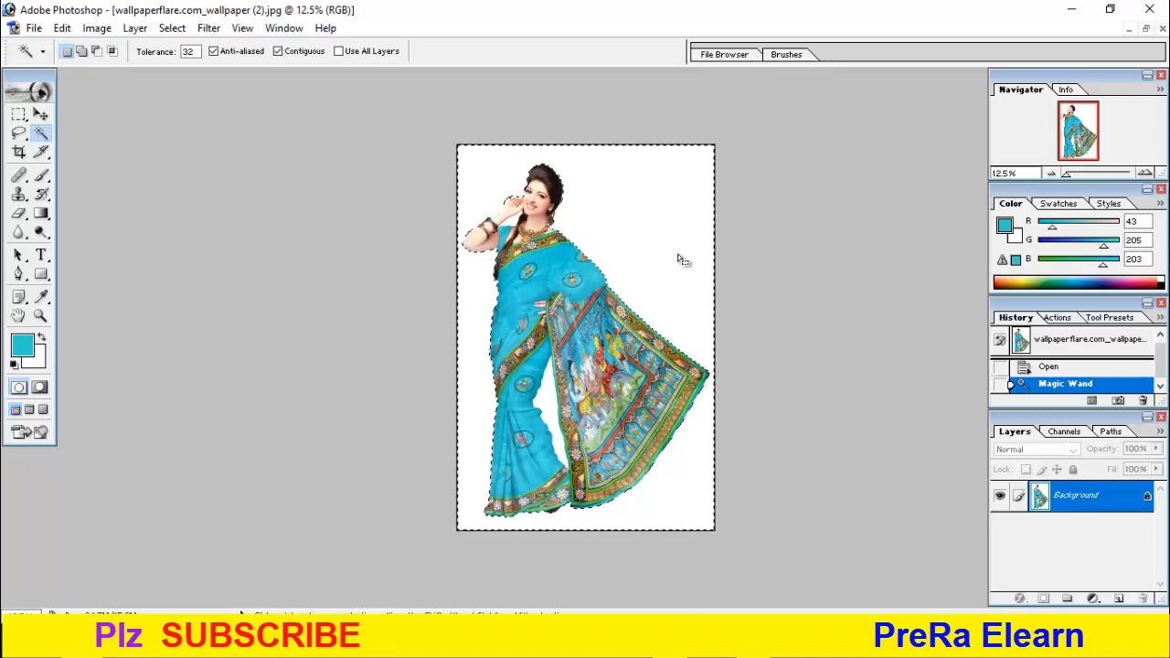
key(Delete)
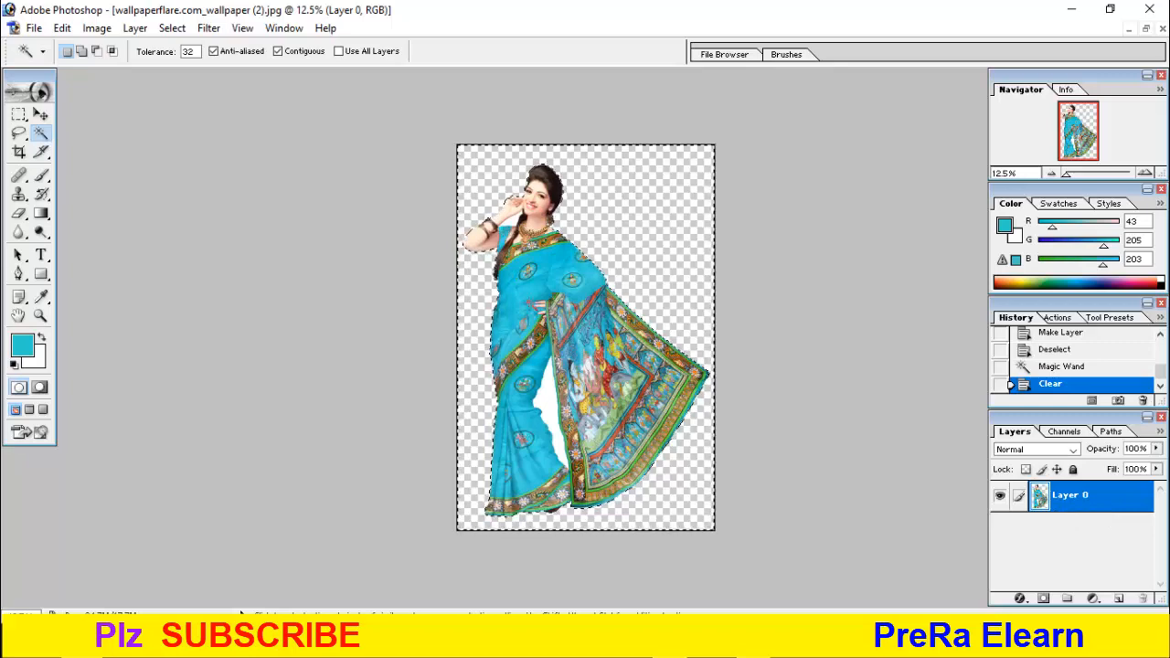
Step: Select the white gap between the sari skirt and the hanging drape with the Magic Wand and delete it
key(ctrl+plus)
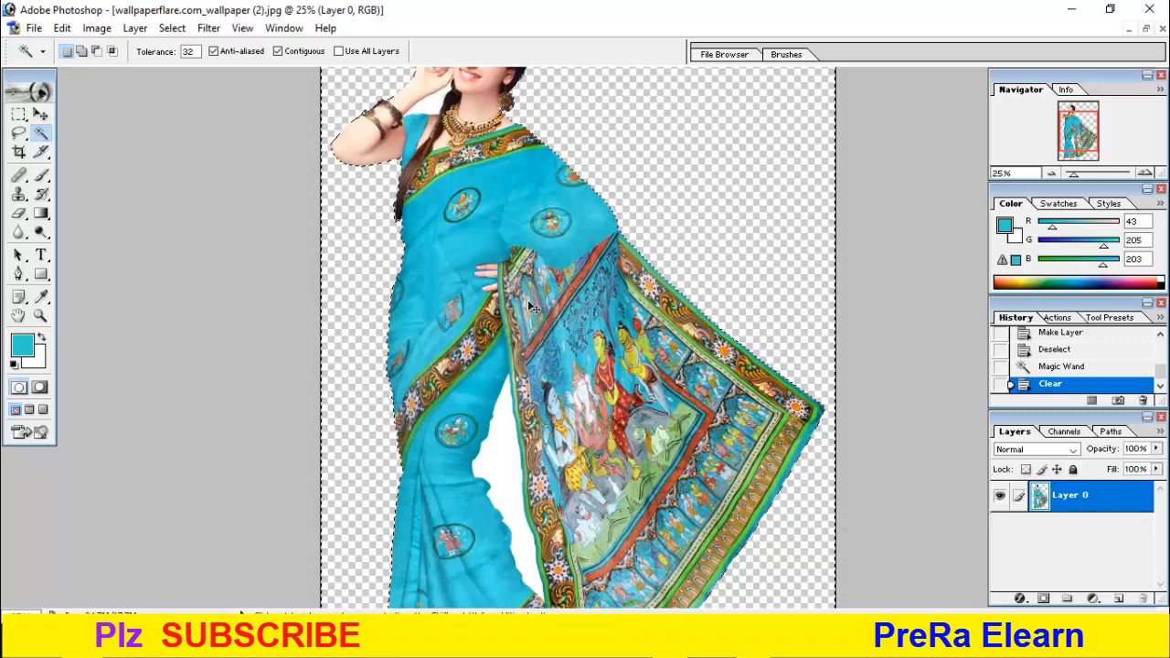
scroll(500, 363, down, 3)
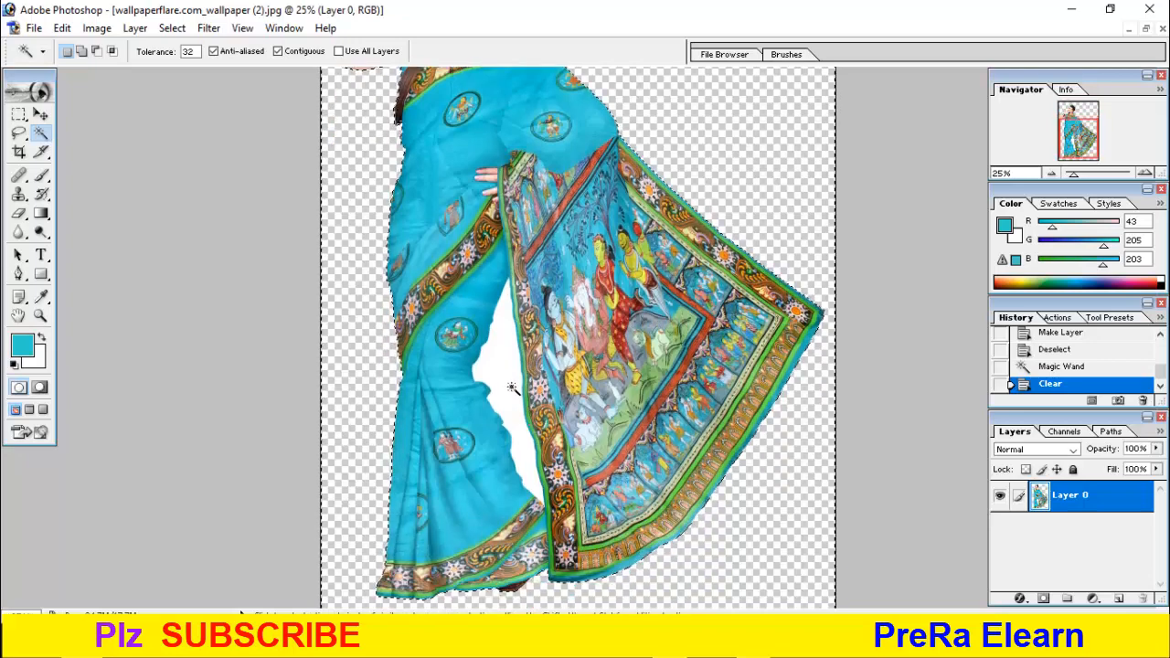
click(499, 364)
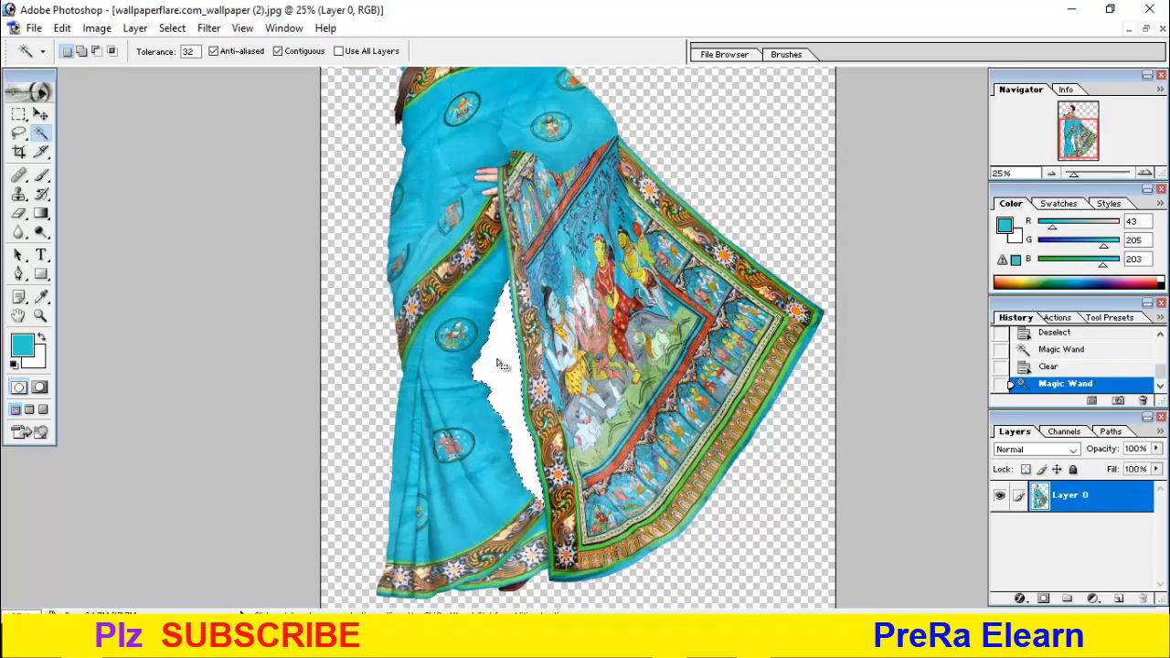
key(Delete)
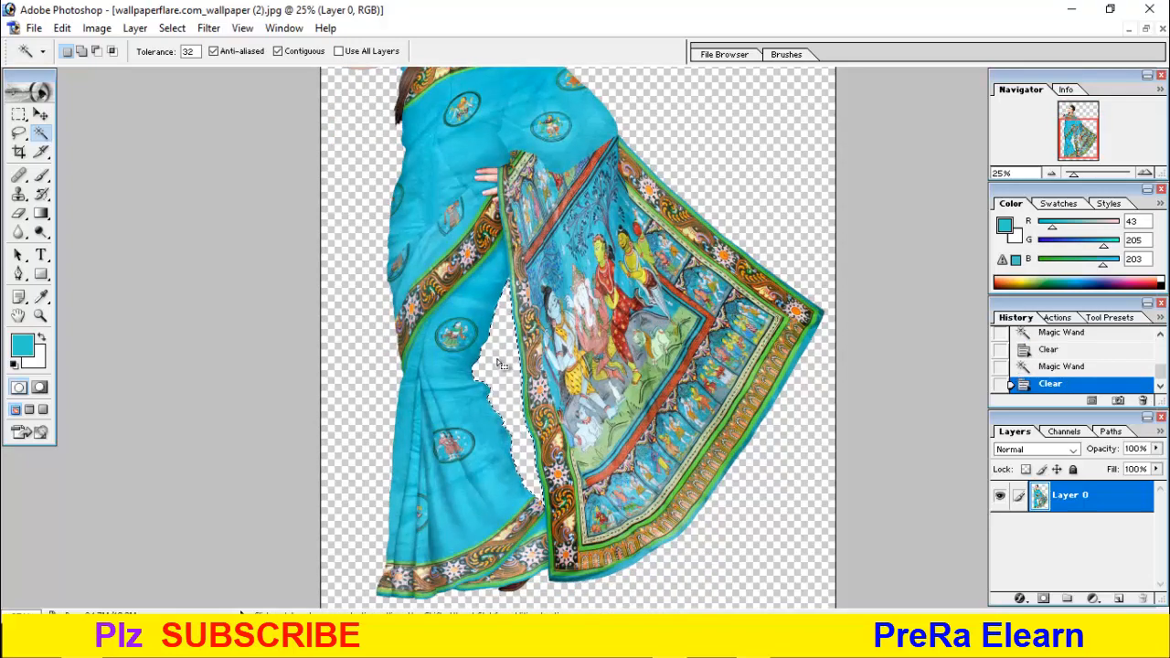
Step: Select the remaining white patch between the woman's raised arm and neck with the Magic Wand and delete it
scroll(488, 365, up, 3)
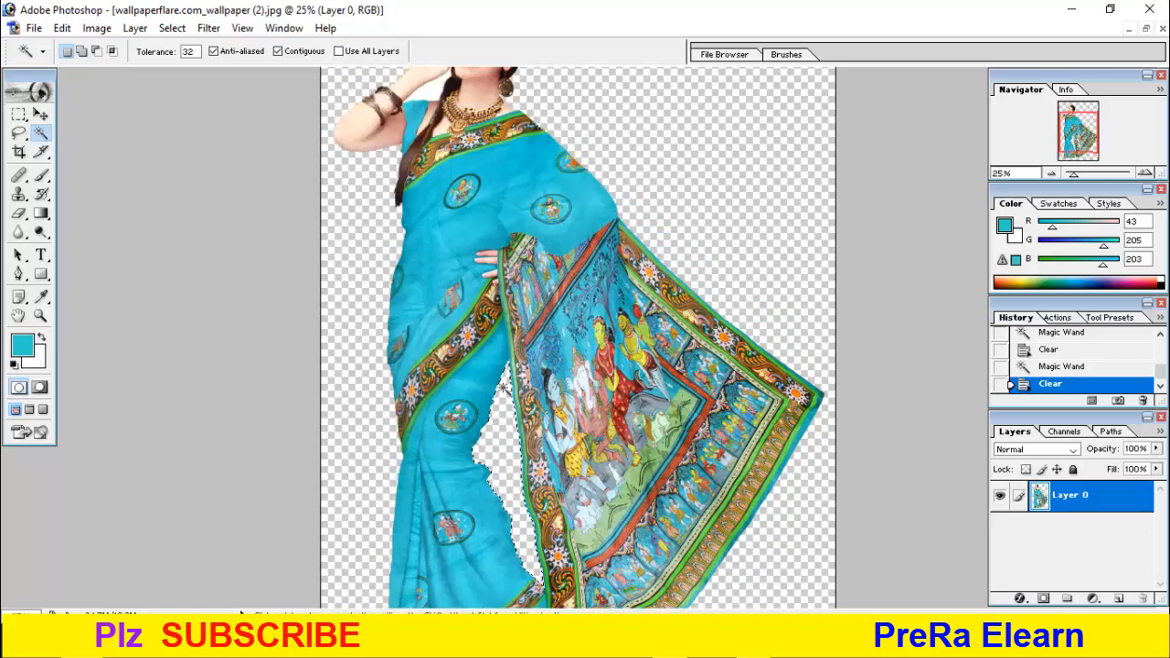
click(436, 108)
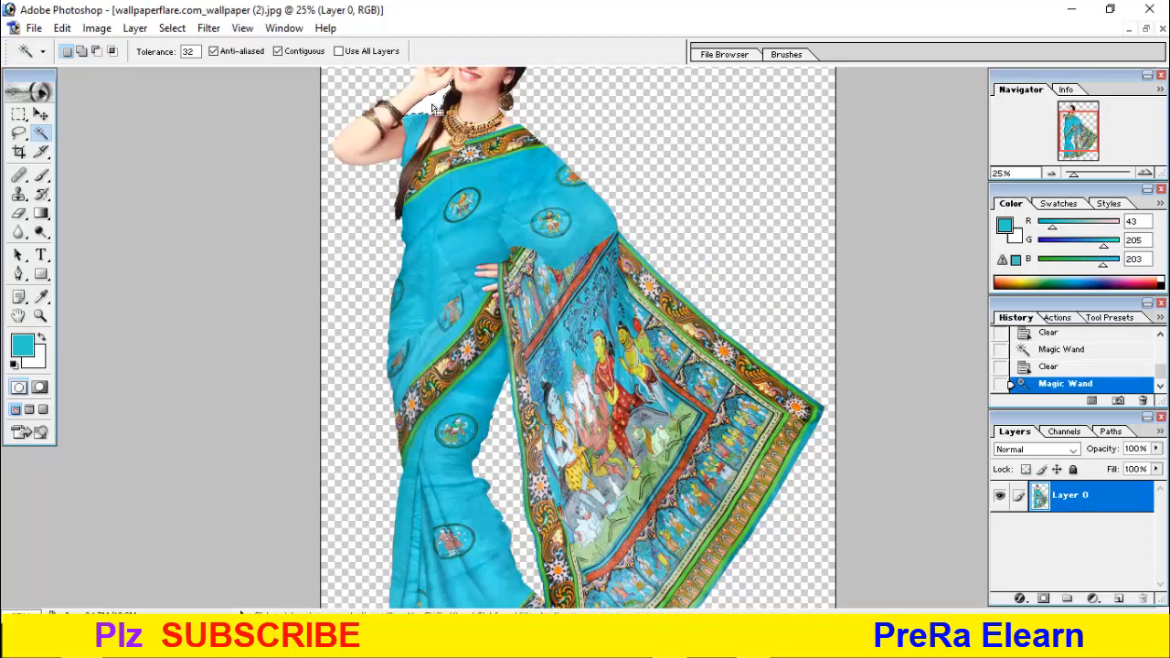
key(Delete)
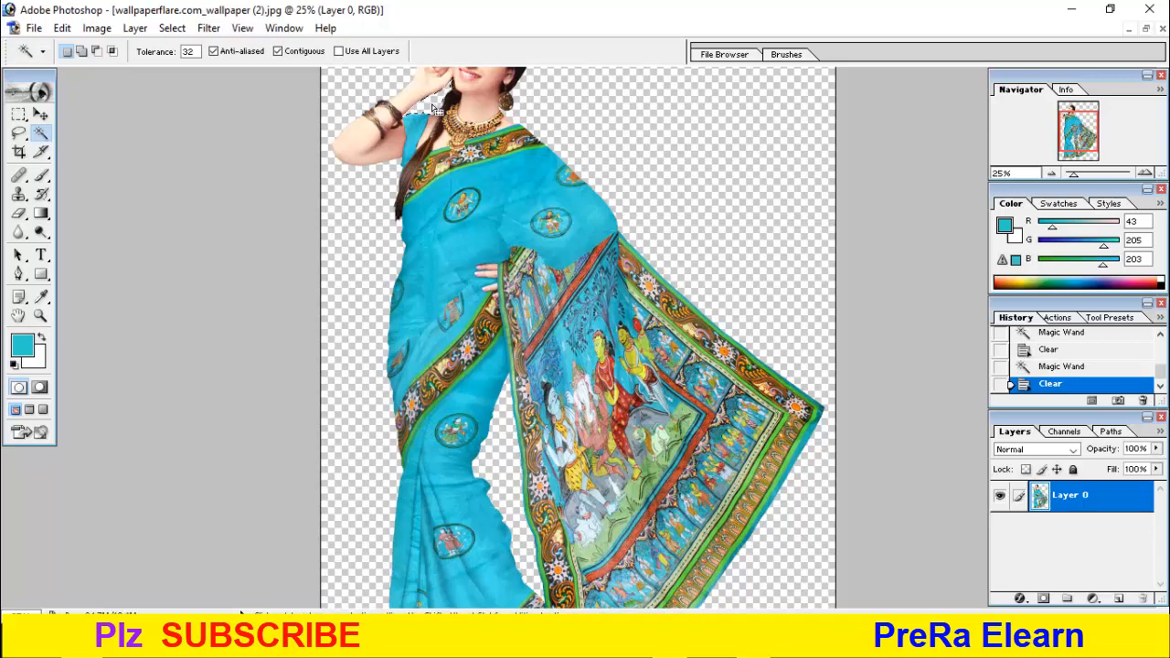
scroll(436, 108, up, 2)
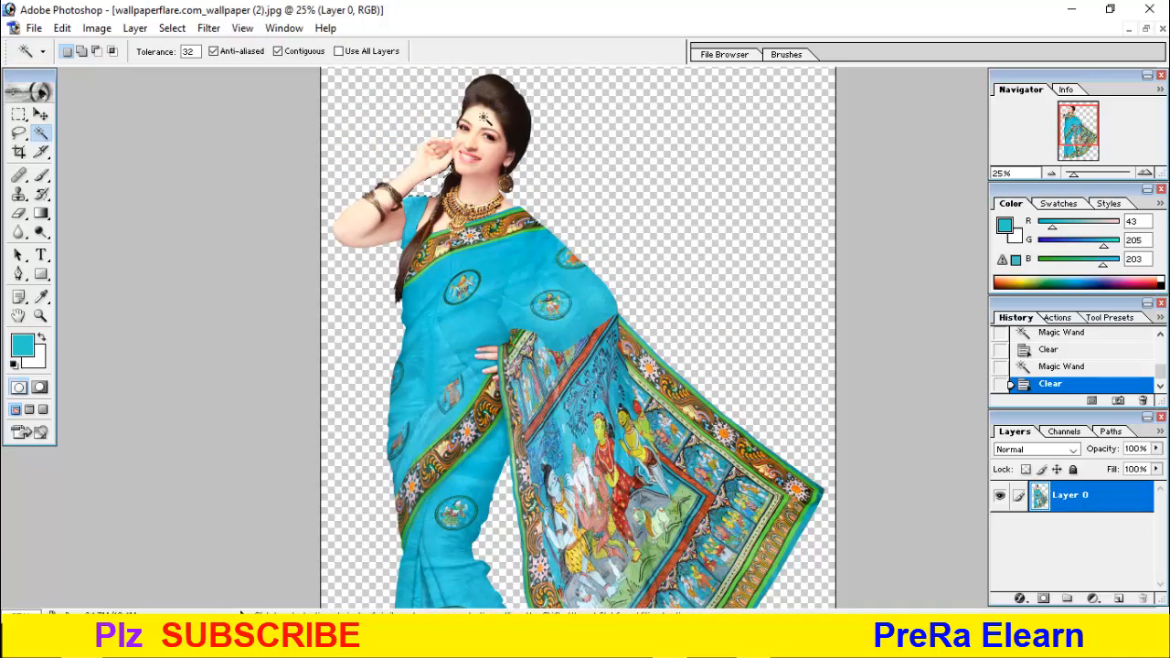
Step: Restore the cut-out image's window and copy the woman's layer into the Untitled-1 document with the Move tool
scroll(448, 118, down, 1)
scroll(578, 339, down, 3)
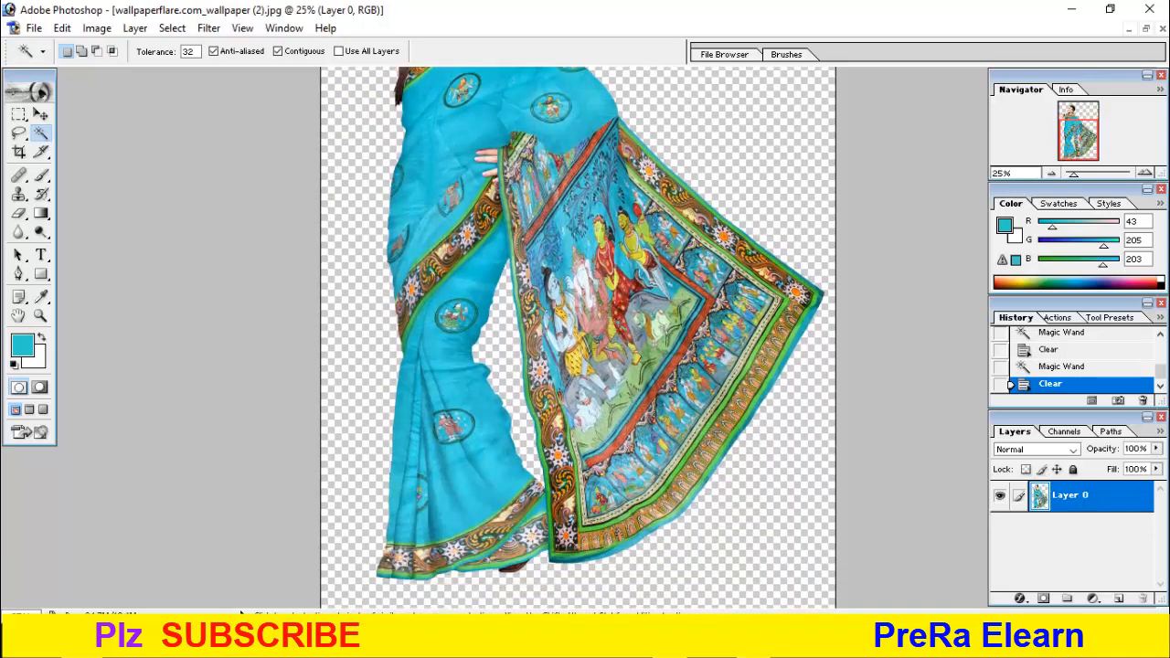
click(1148, 28)
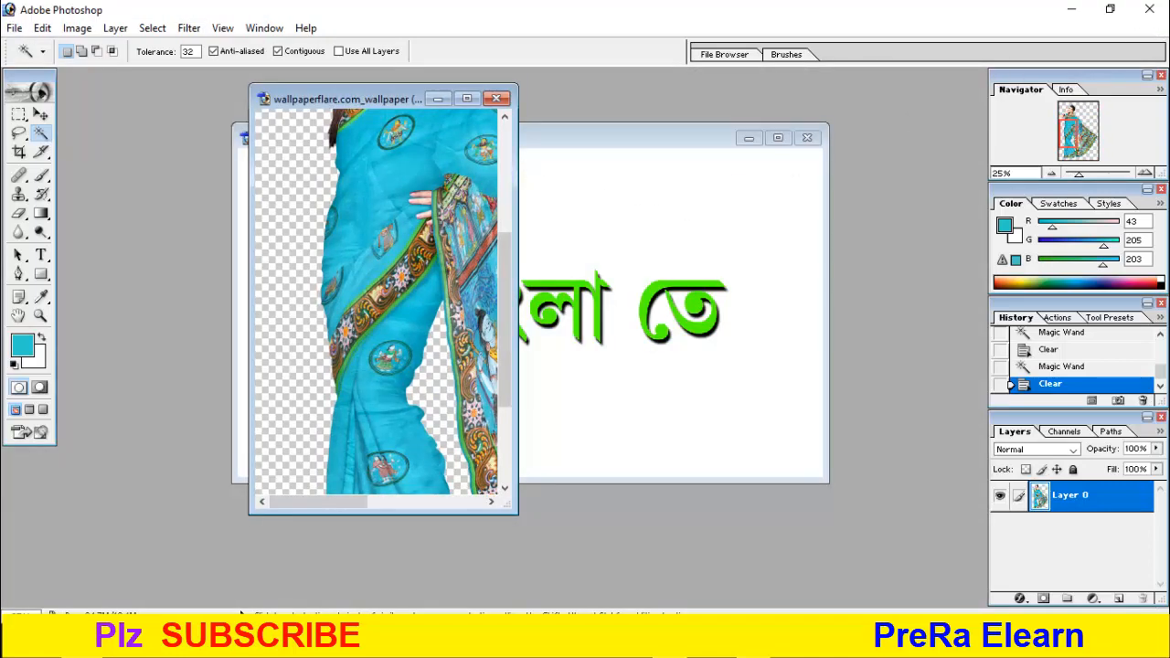
click(40, 114)
drag(375, 306, 568, 267)
scroll(580, 279, down, 5)
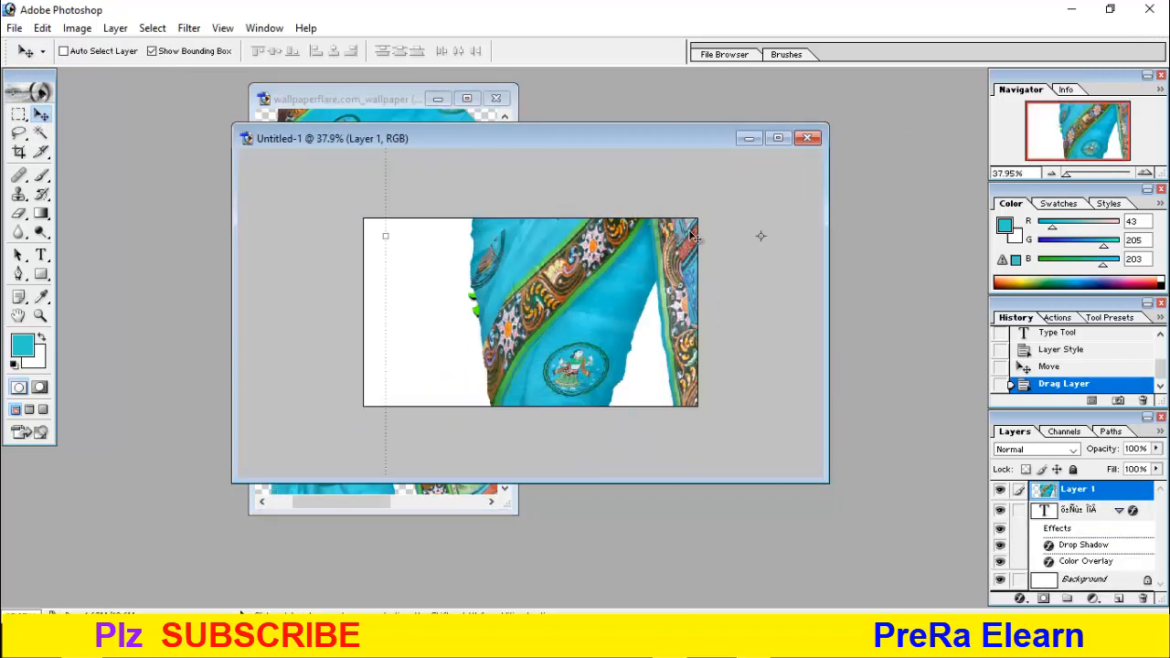
Step: Maximize Untitled-1 and shrink the oversized woman's layer to about 23% width and 15% height so she fits the canvas
click(779, 139)
scroll(526, 285, down, 4)
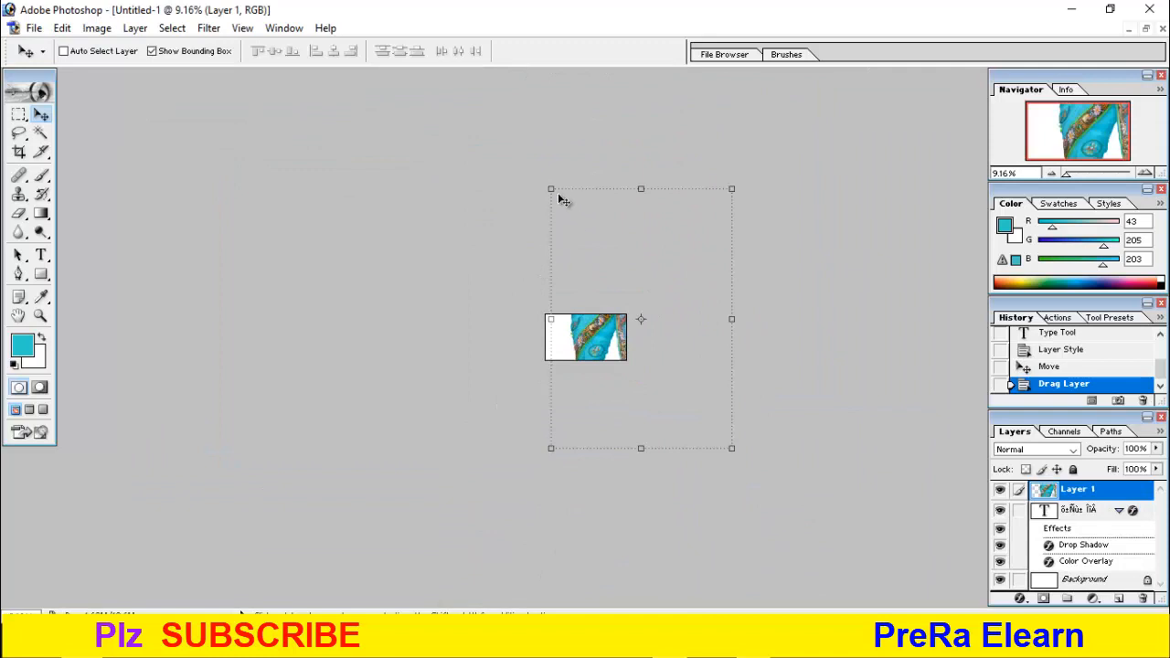
drag(551, 189, 545, 319)
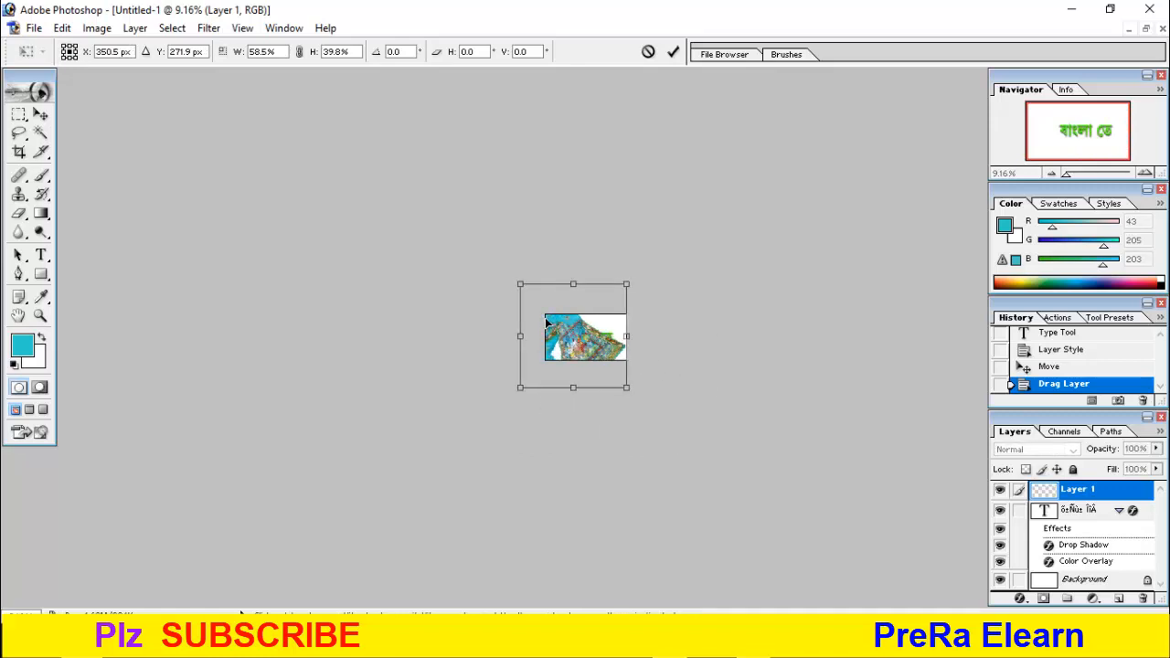
drag(522, 283, 568, 351)
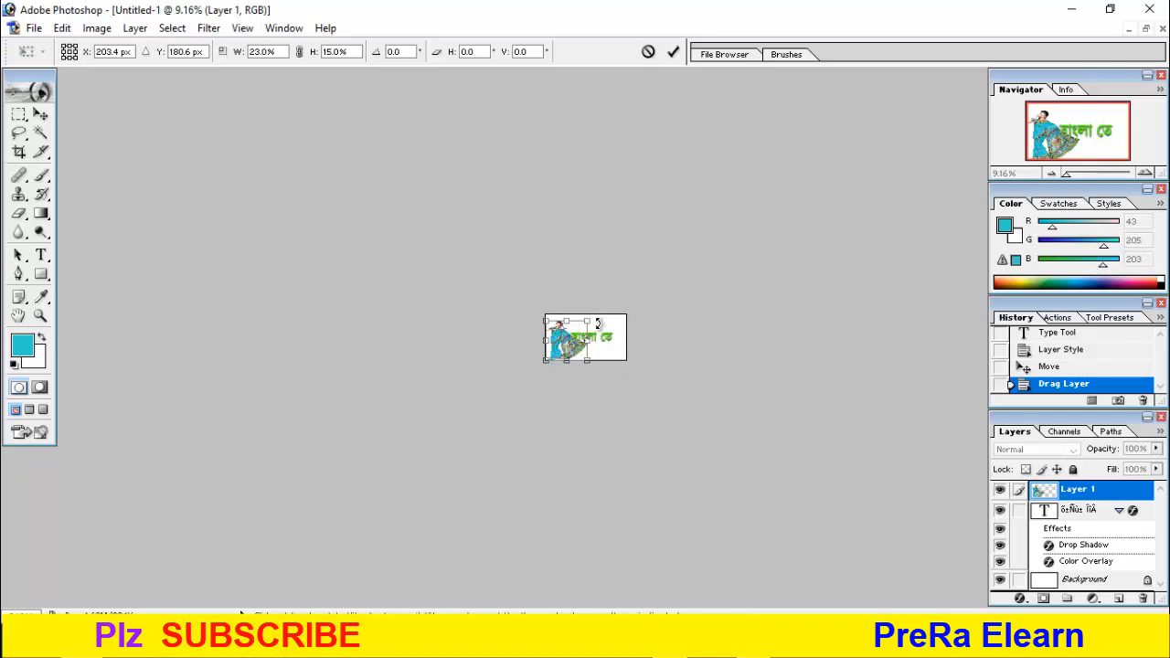
Step: Scale the woman to about 15.7% width and 14.1% height, place her beside the start of the Bengali text, and apply the transformation
key(ctrl+plus)
key(ctrl+plus)
key(ctrl+plus)
key(ctrl+plus)
key(ctrl+plus)
key(ctrl+plus)
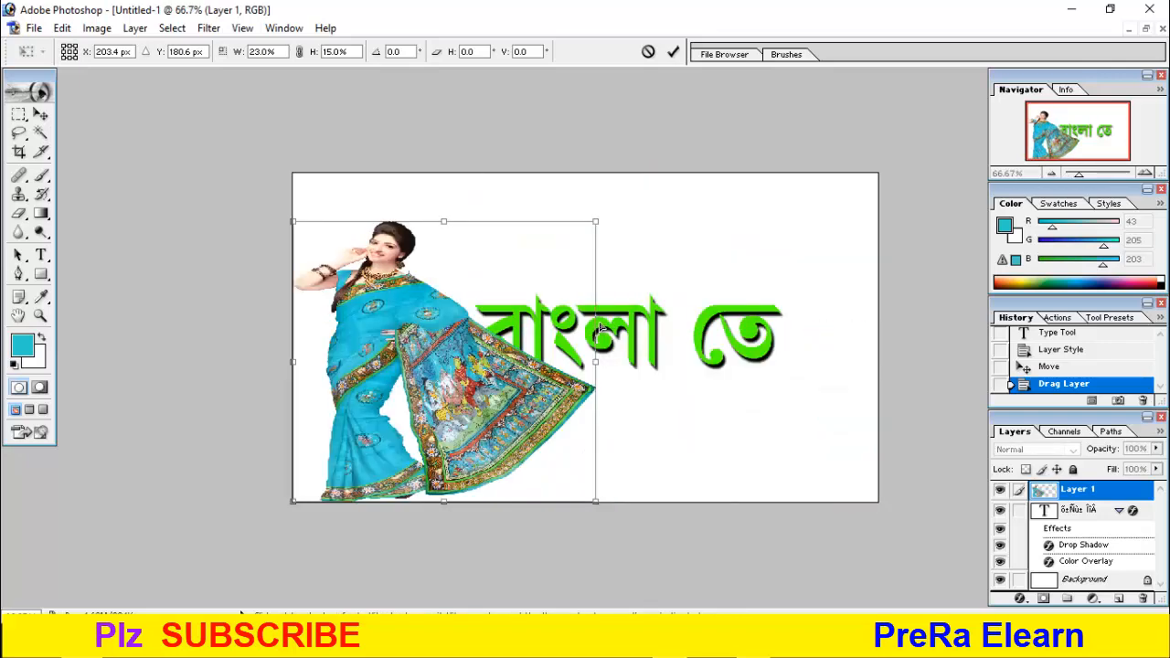
key(ctrl+plus)
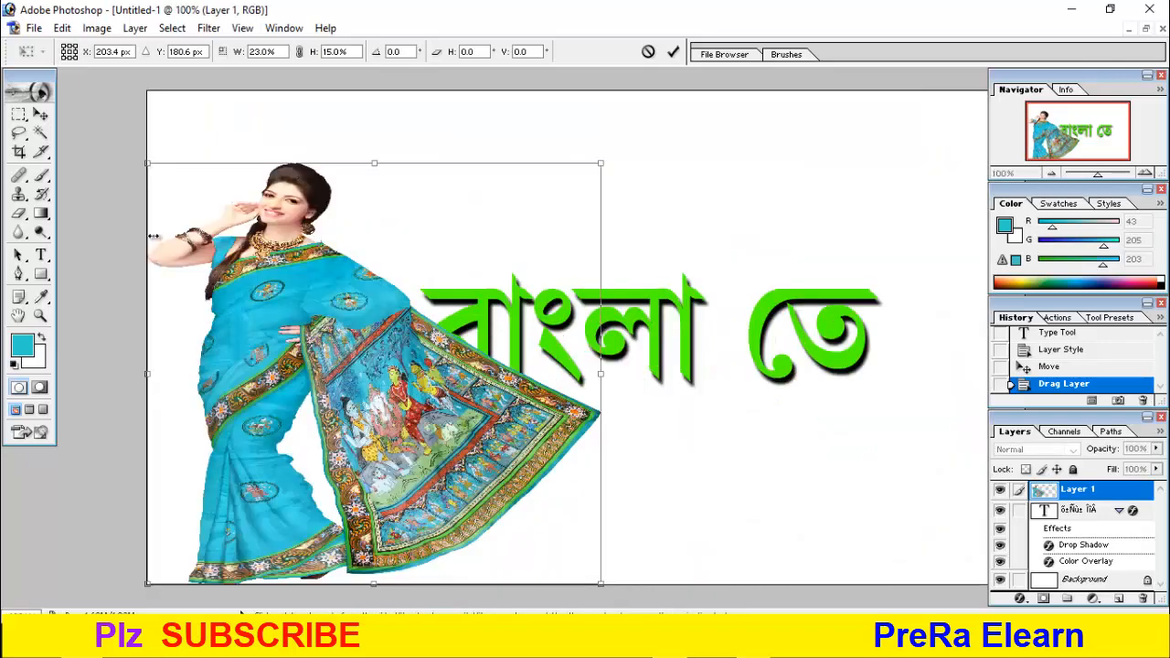
drag(148, 160, 229, 182)
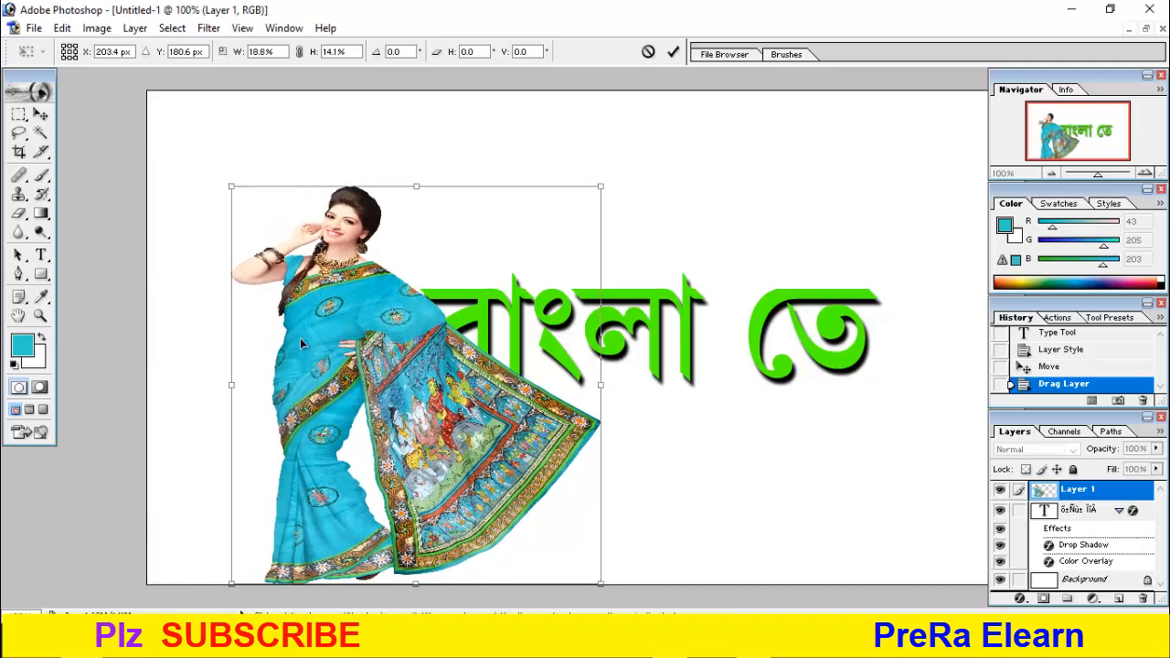
drag(301, 335, 233, 339)
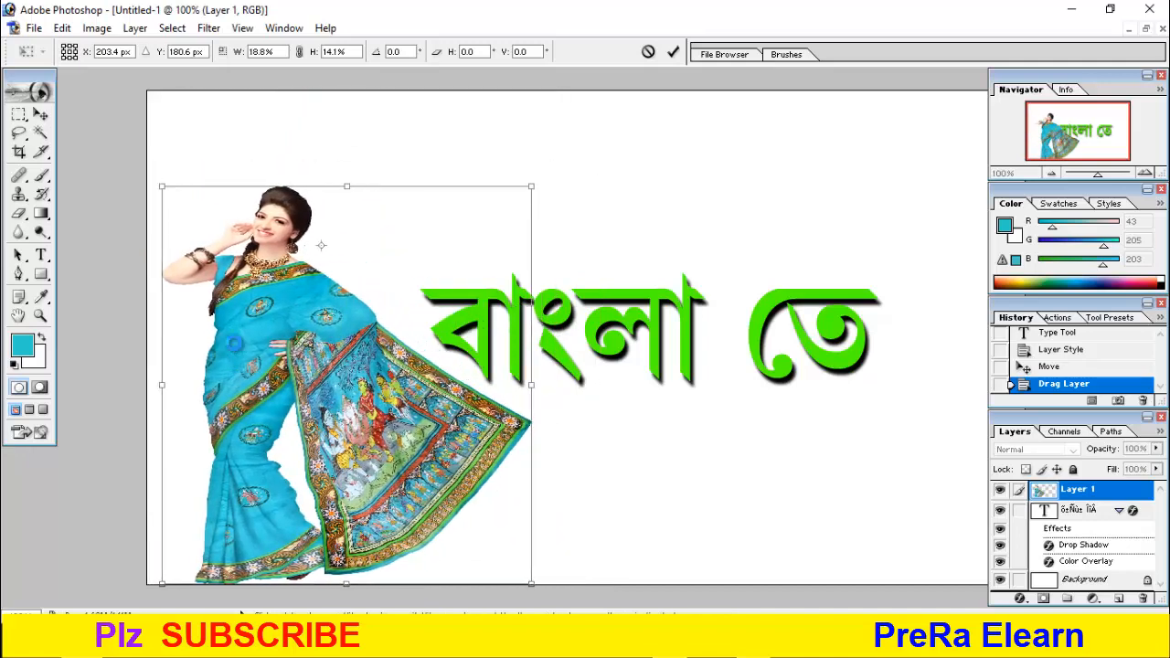
drag(529, 385, 471, 384)
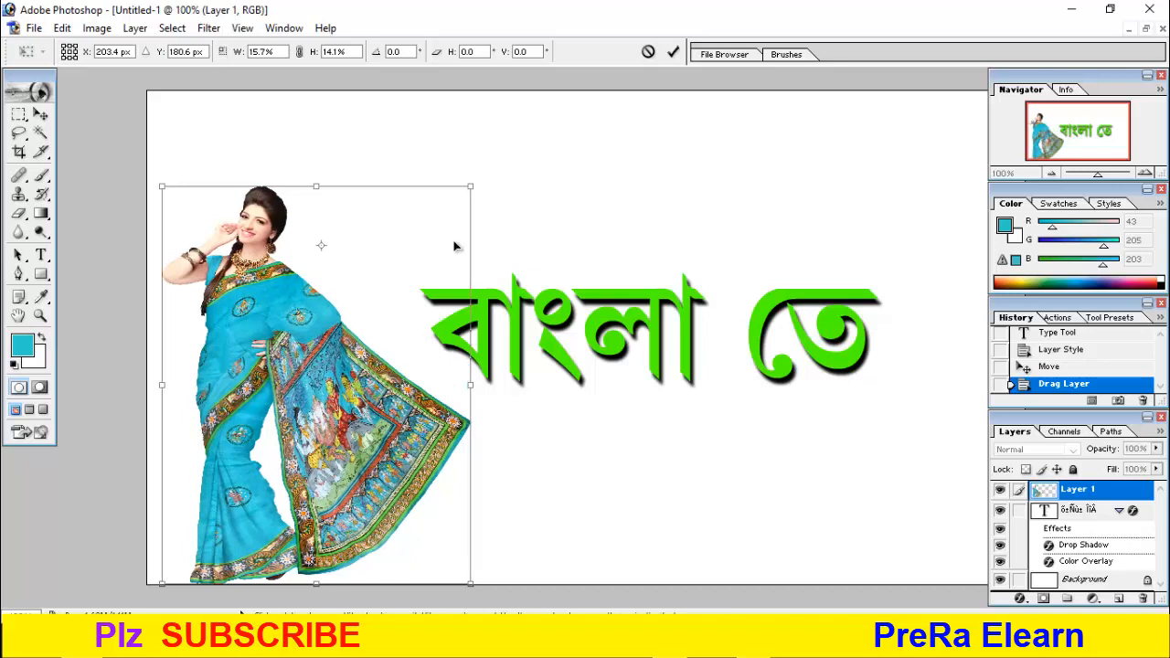
click(40, 113)
click(504, 253)
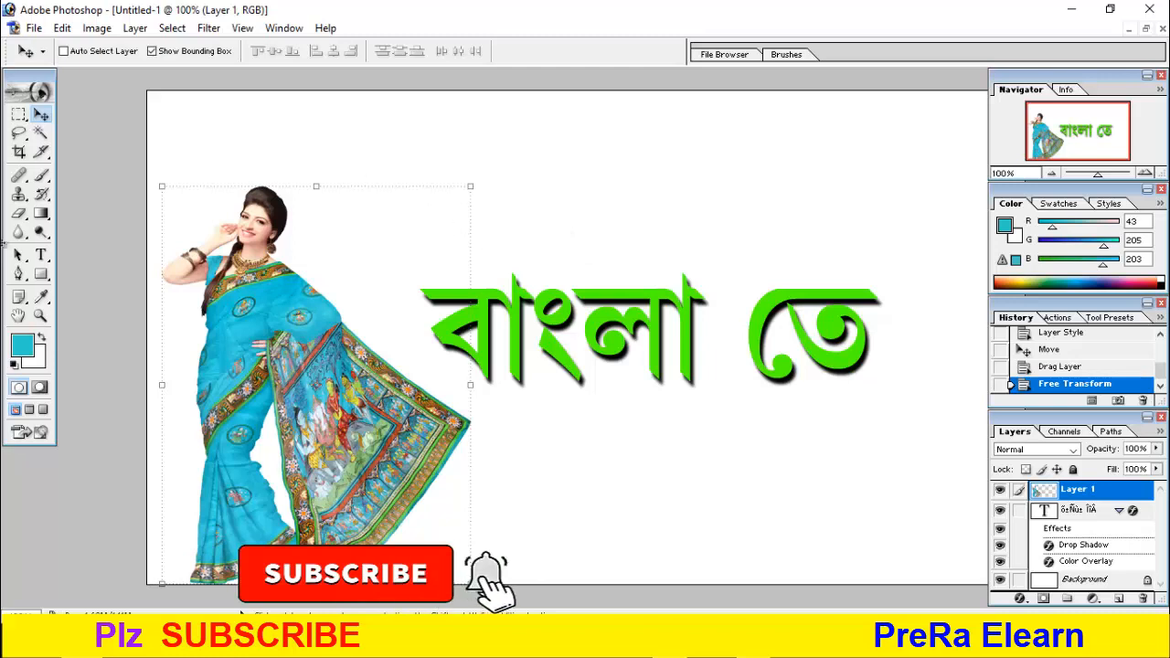
Step: Open the green sari image wallpaperflare.com_wallpaper from the wallpaper folder
click(34, 28)
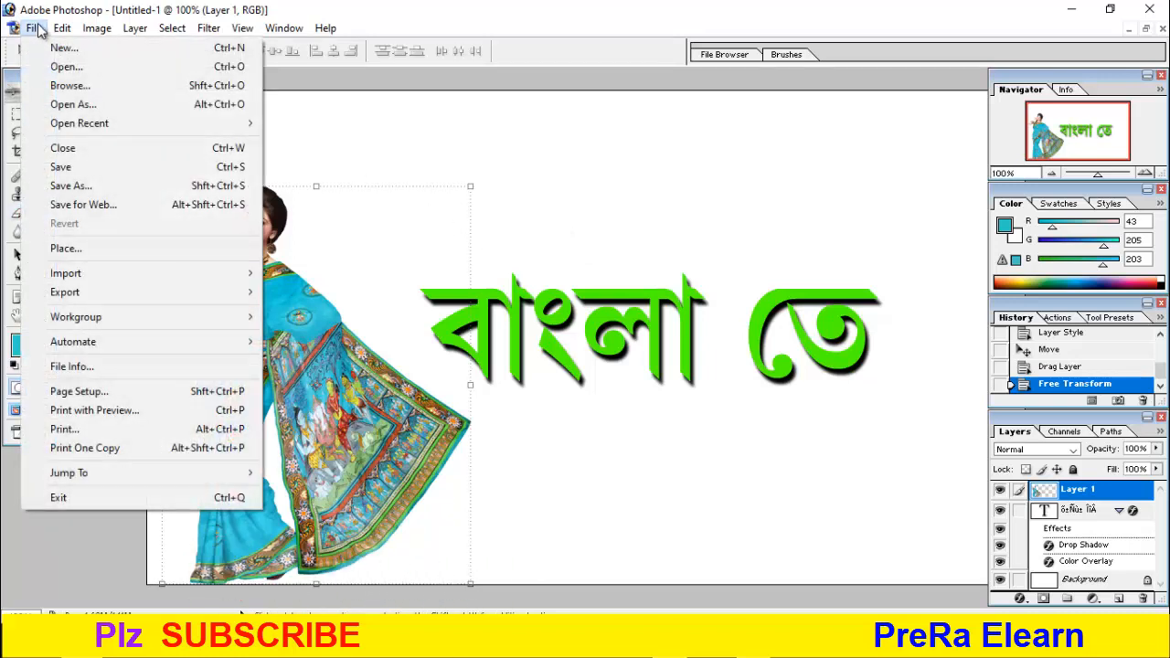
click(39, 13)
click(62, 29)
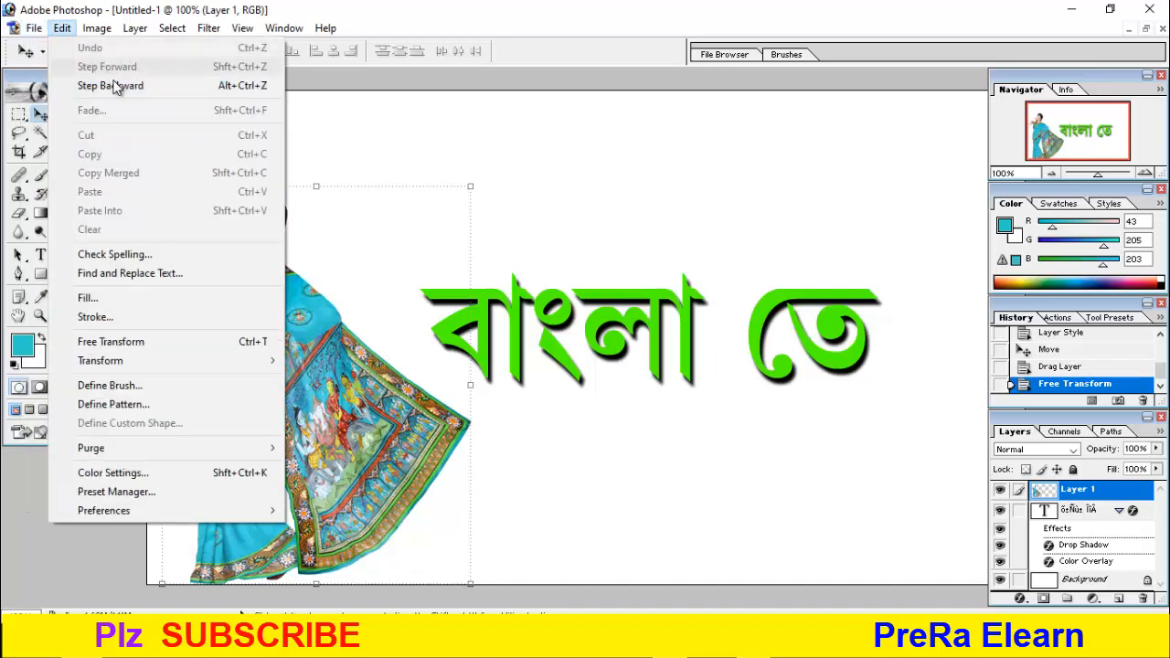
click(61, 67)
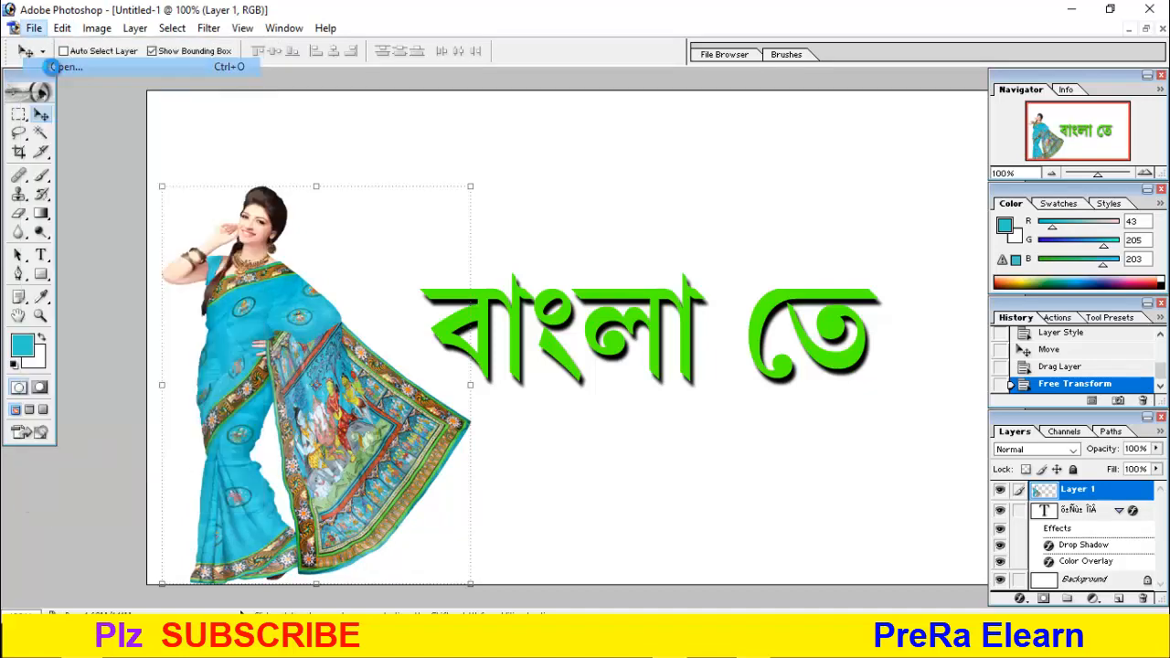
scroll(717, 256, down, 2)
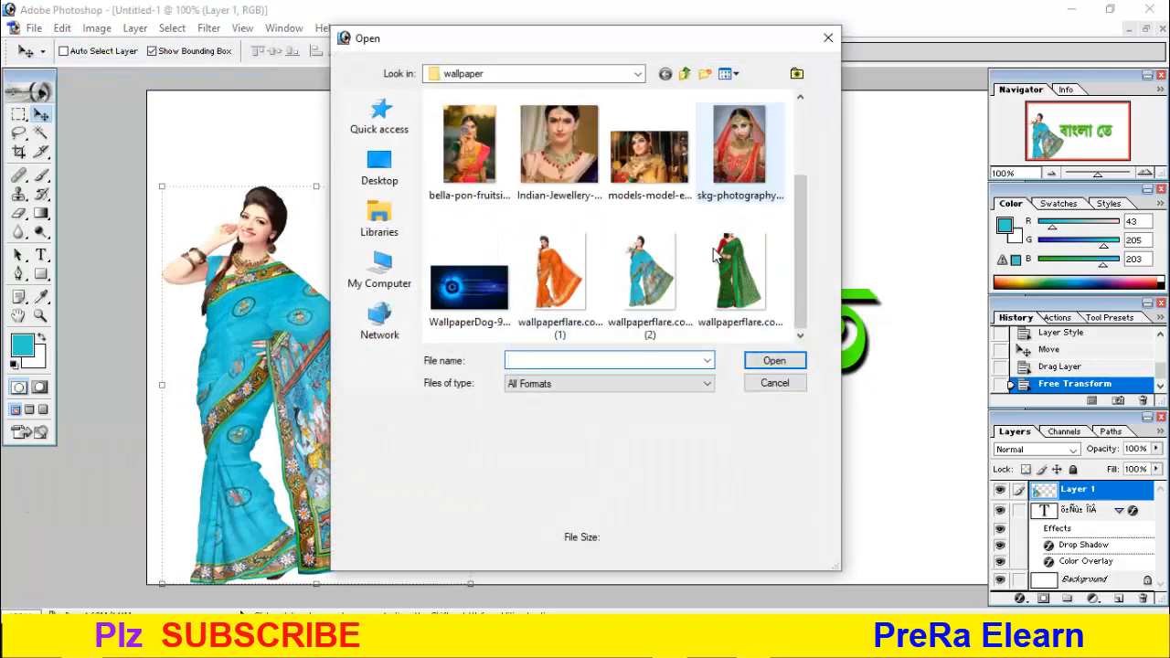
click(719, 265)
click(749, 364)
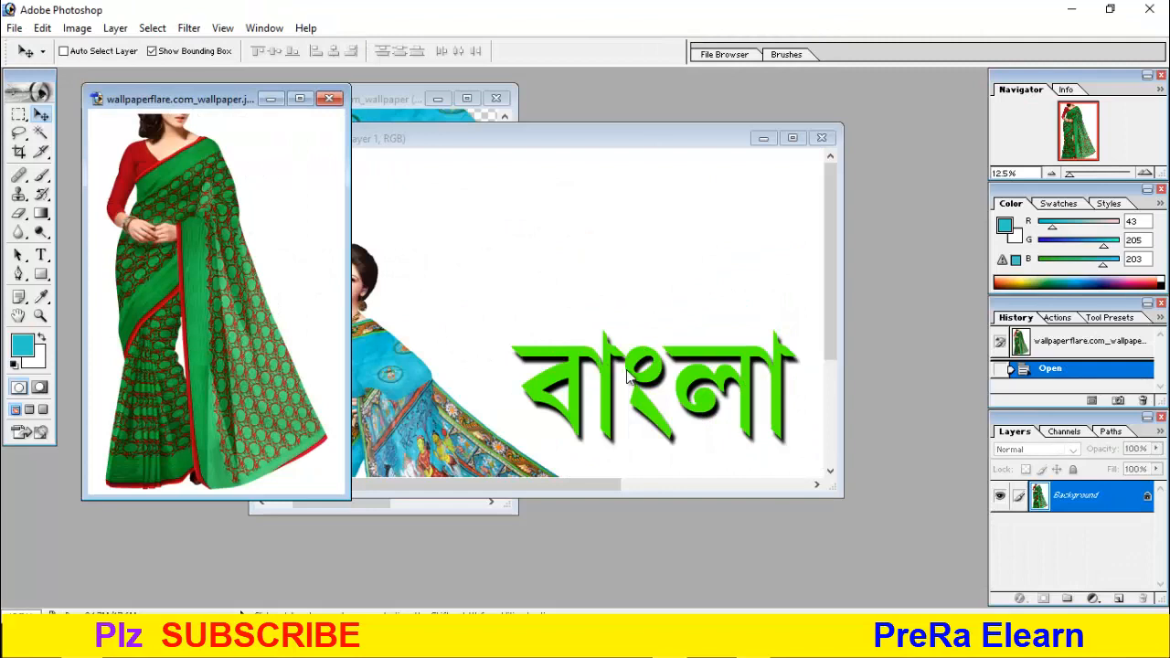
Step: Convert the green sari image's Background to a regular layer, and select and delete the white area around the woman with the Magic Wand
double_click(1101, 502)
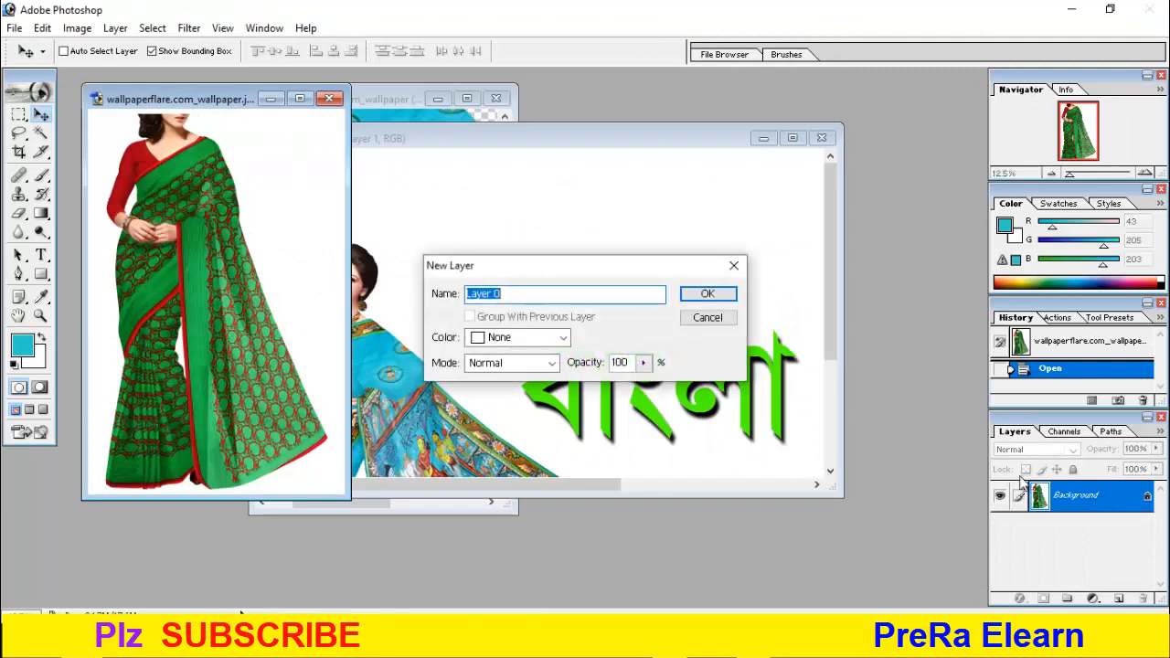
click(705, 292)
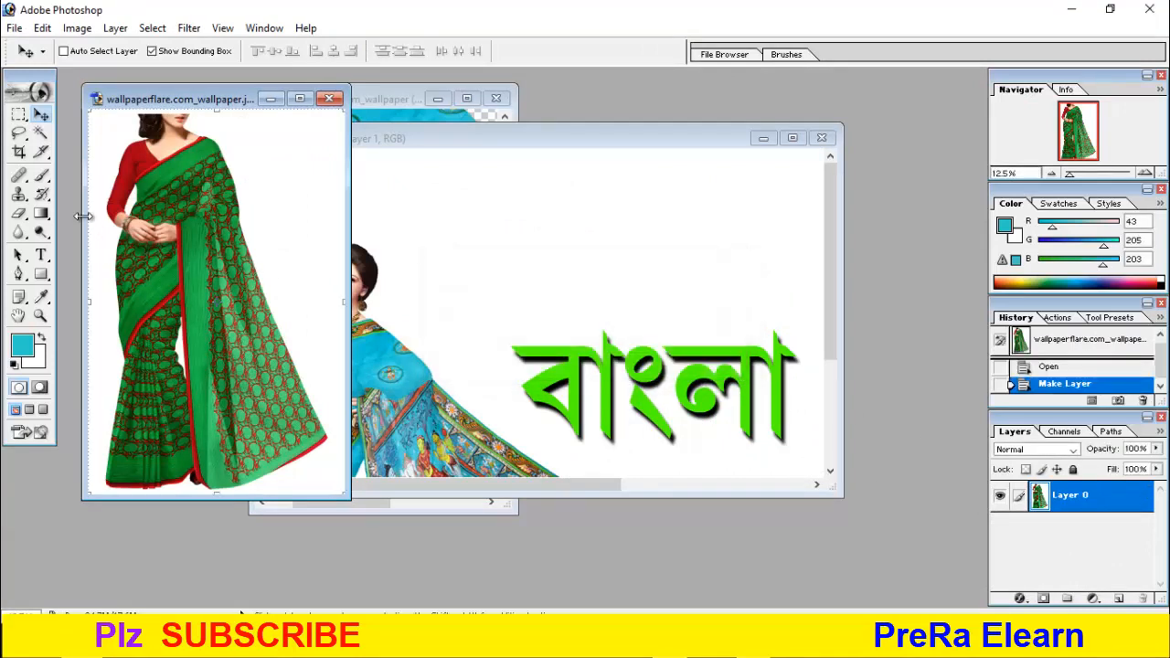
click(19, 133)
click(40, 132)
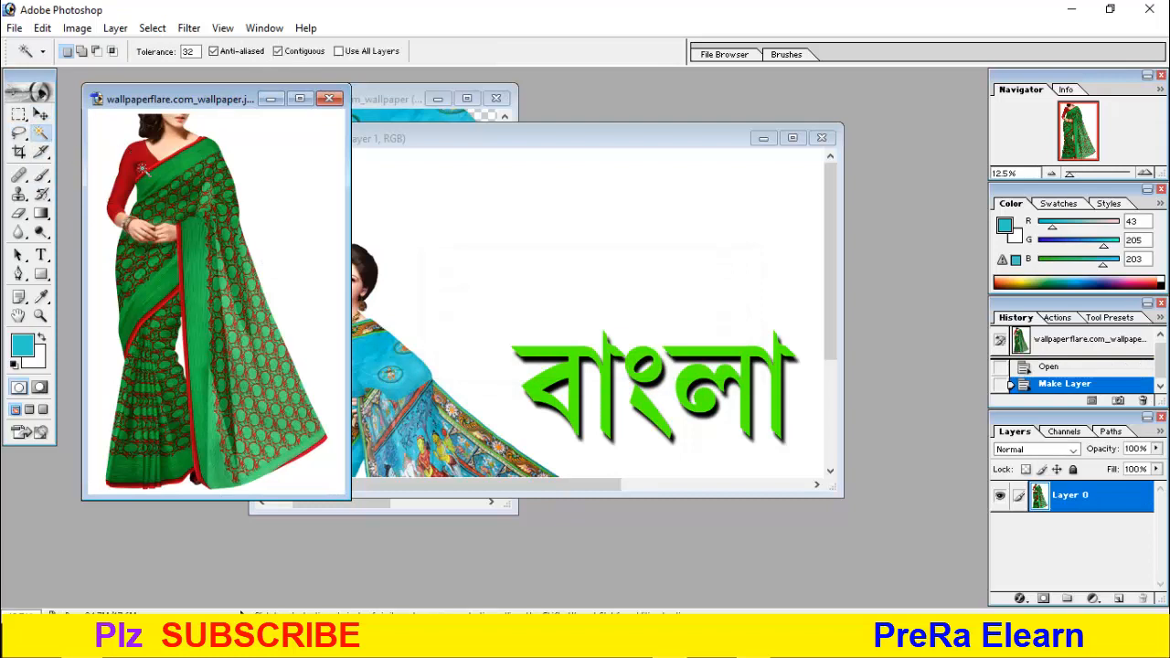
click(270, 210)
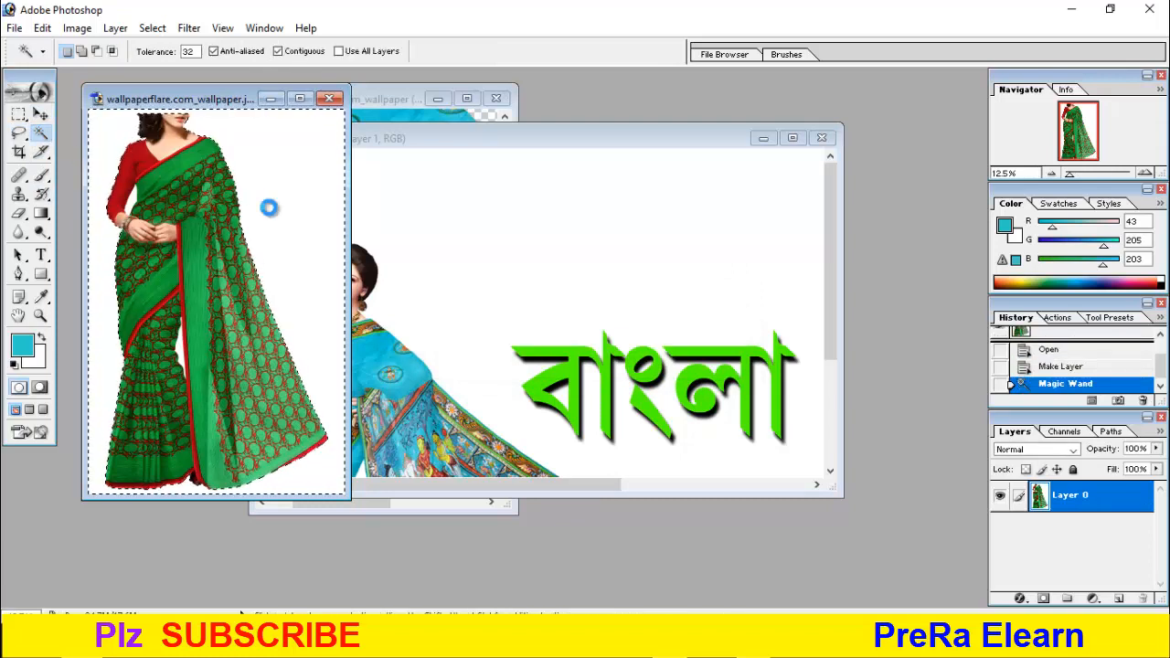
key(Delete)
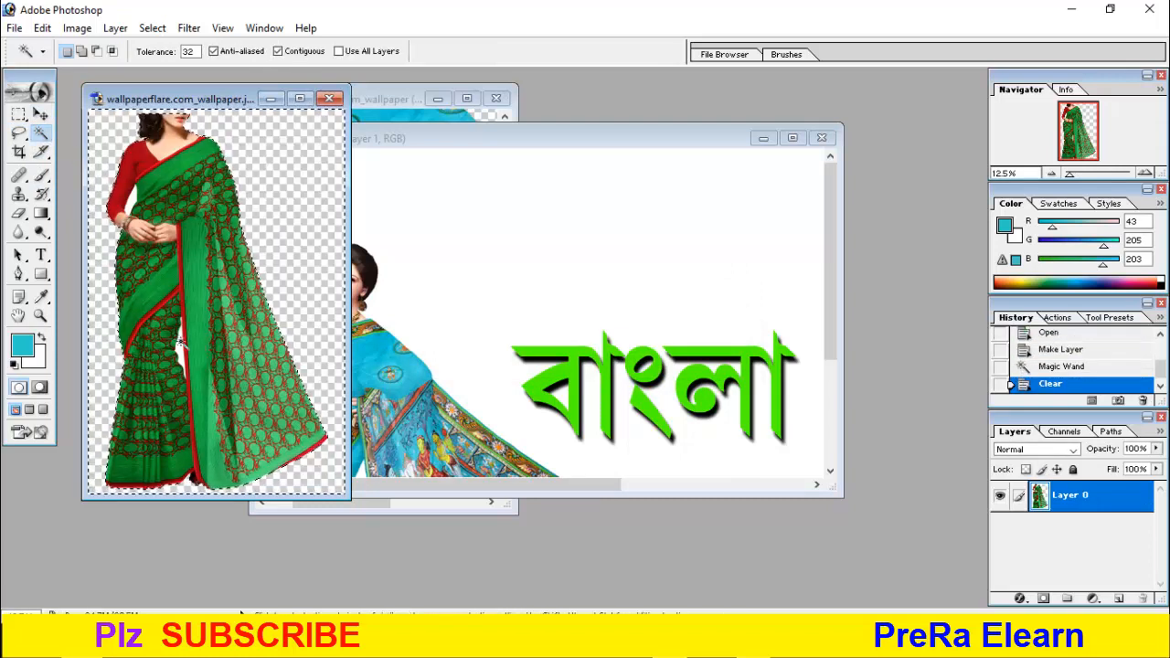
click(313, 329)
key(Delete)
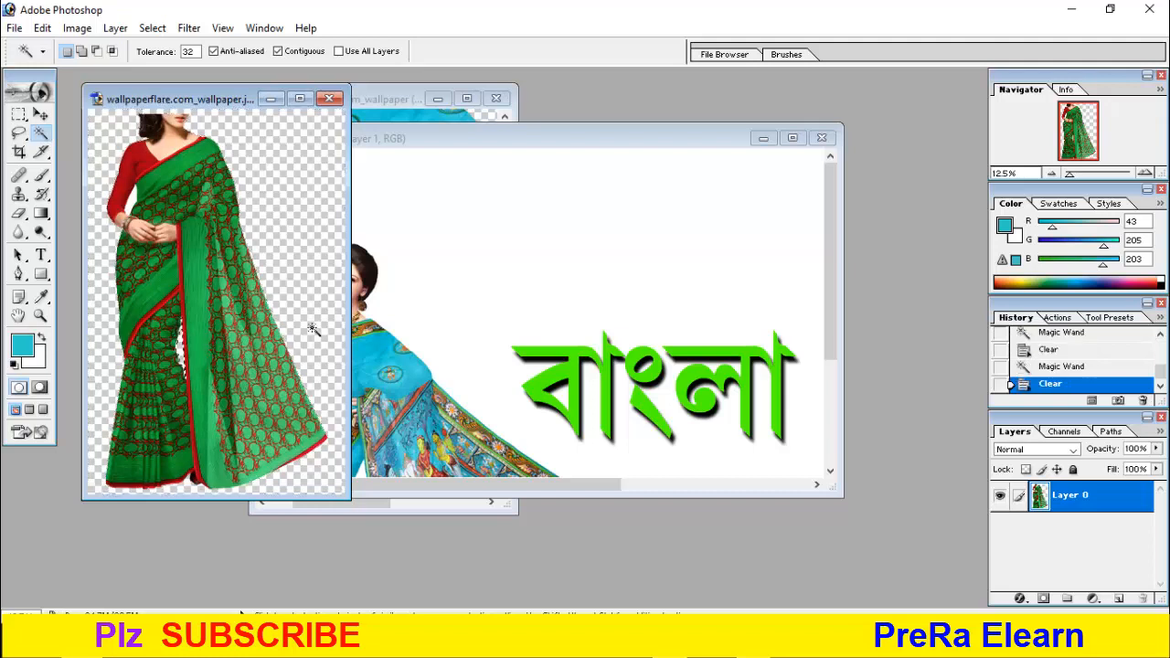
click(136, 204)
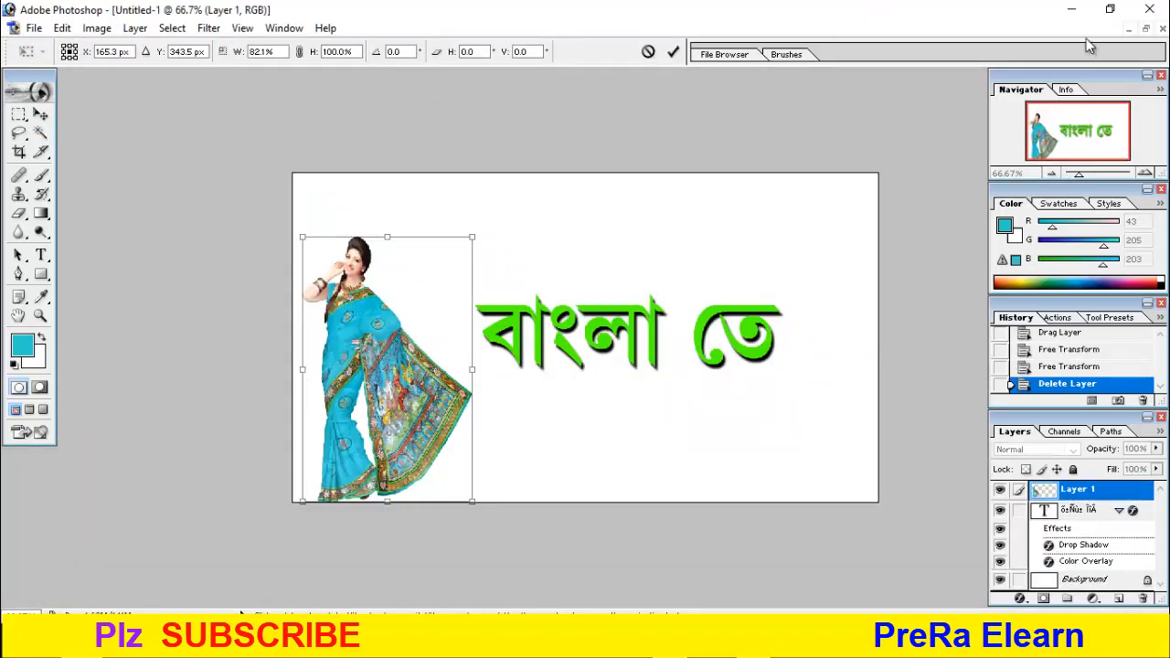
Step: Apply the pending transformation of the blue sari woman's layer in Untitled-1
click(34, 28)
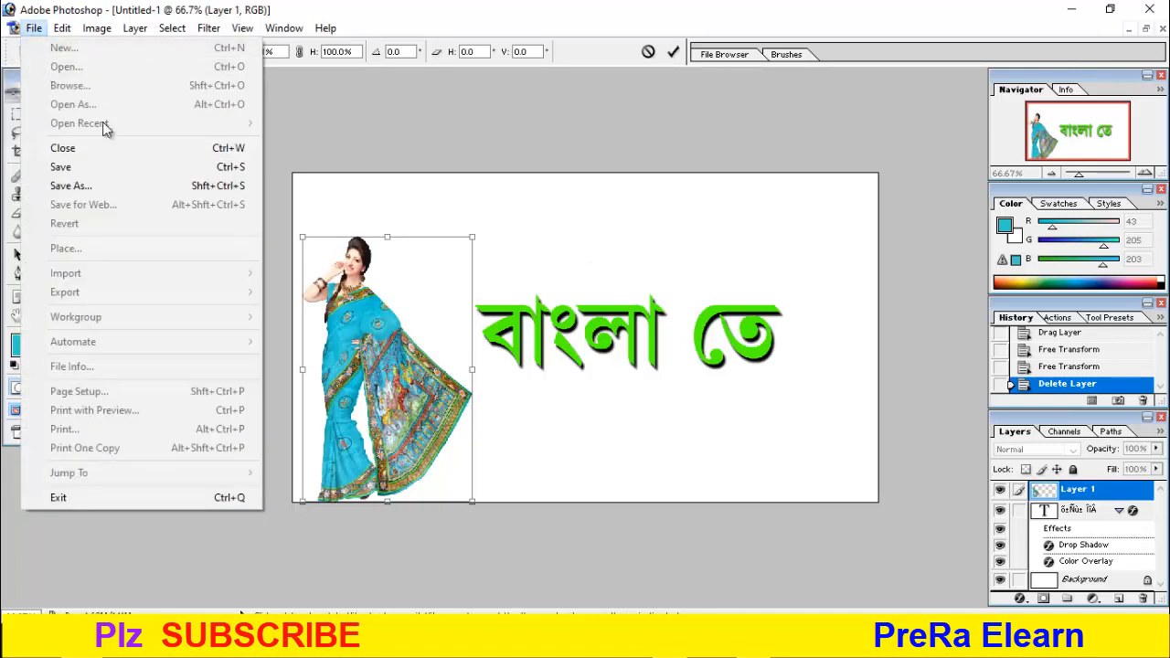
click(407, 183)
click(40, 115)
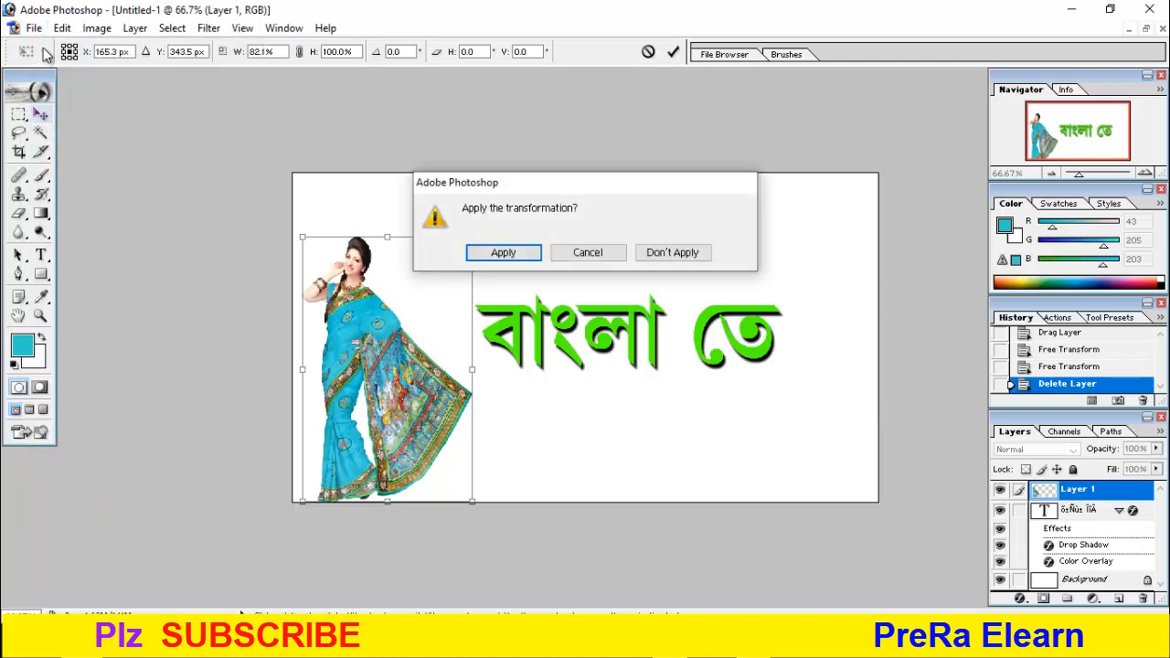
click(505, 250)
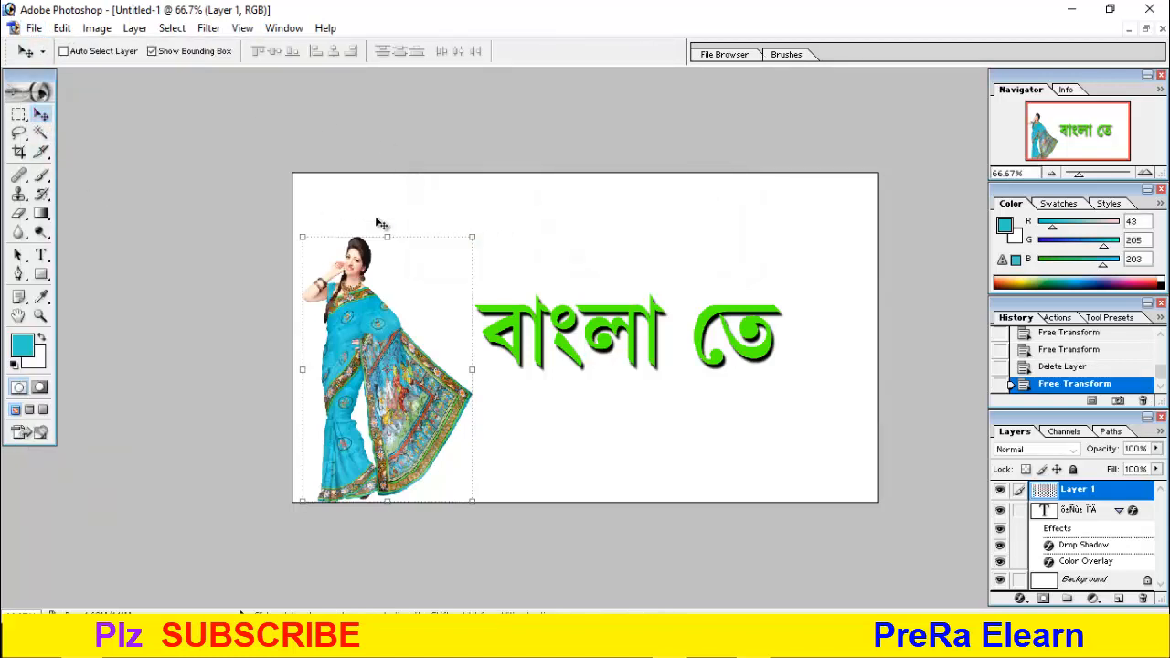
Step: Open Indian-Jewellery-Designs-2015-For-Girls-013 from the wallpaper folder and move its window over the Untitled-1 document
click(33, 27)
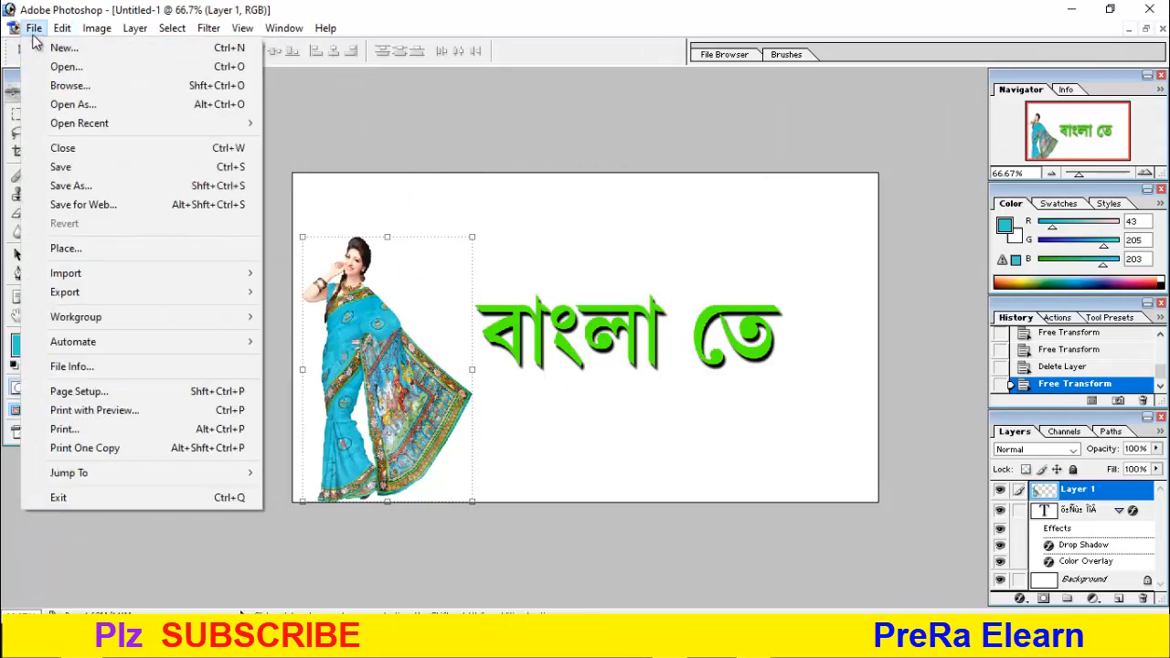
click(65, 67)
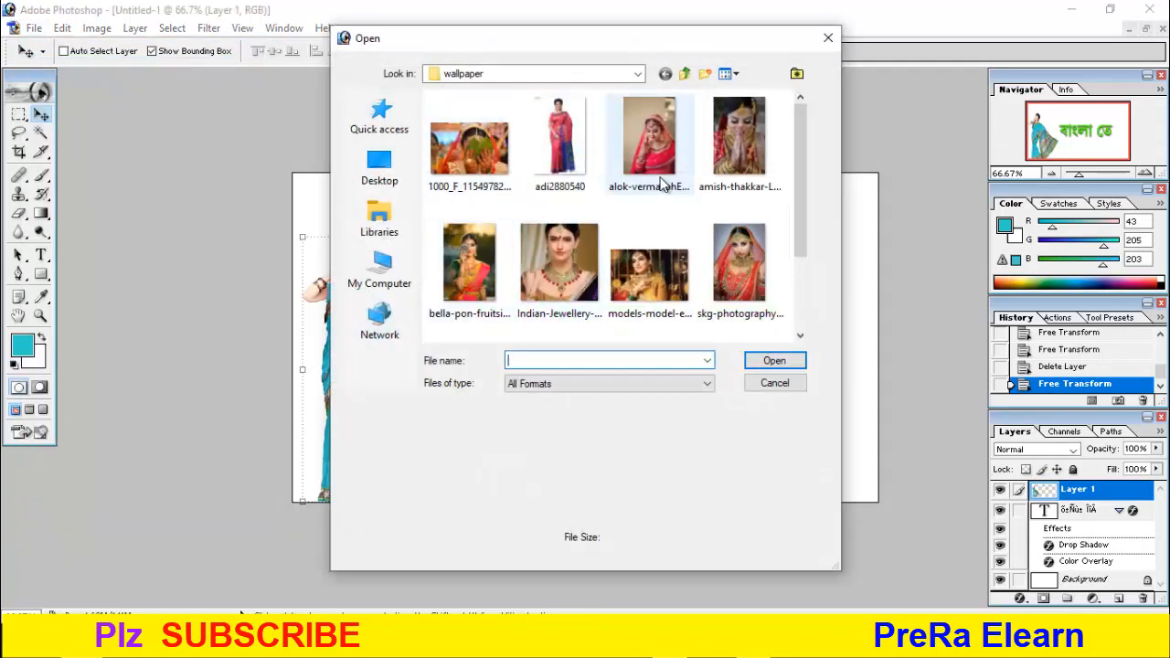
click(649, 142)
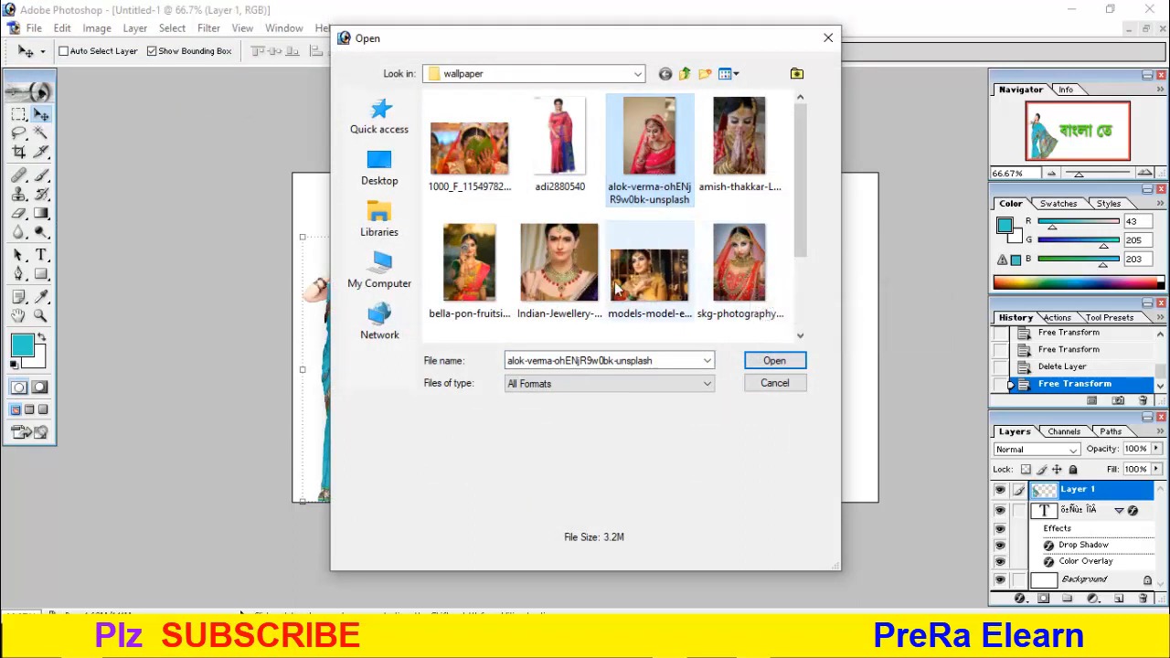
click(543, 299)
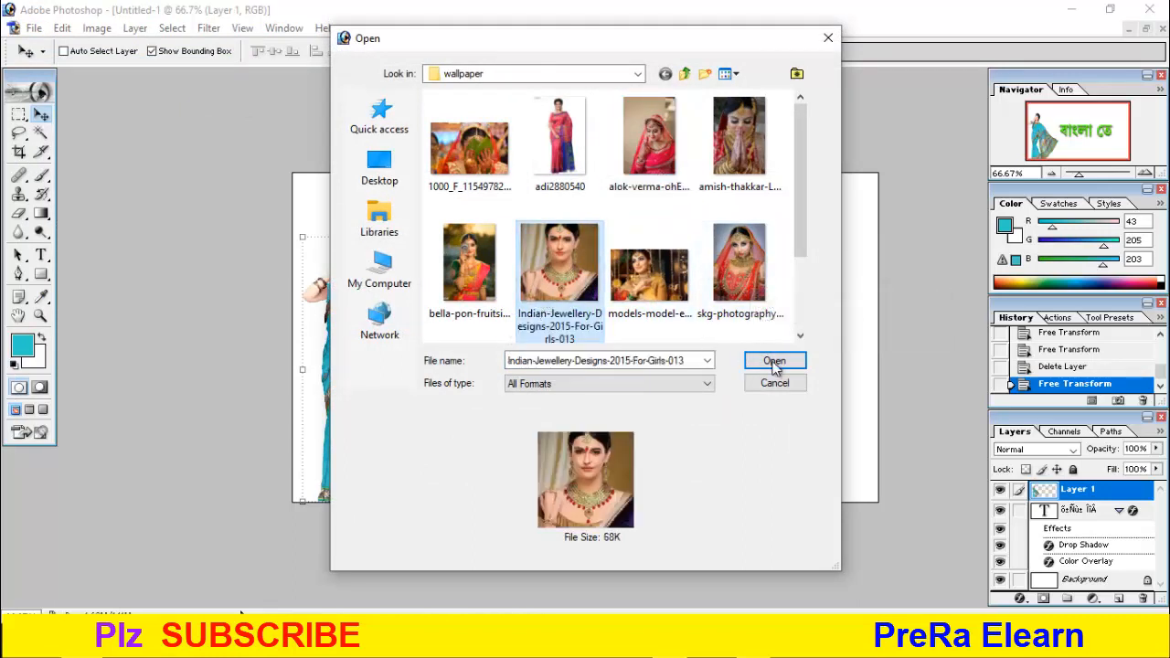
click(774, 360)
drag(294, 108, 553, 125)
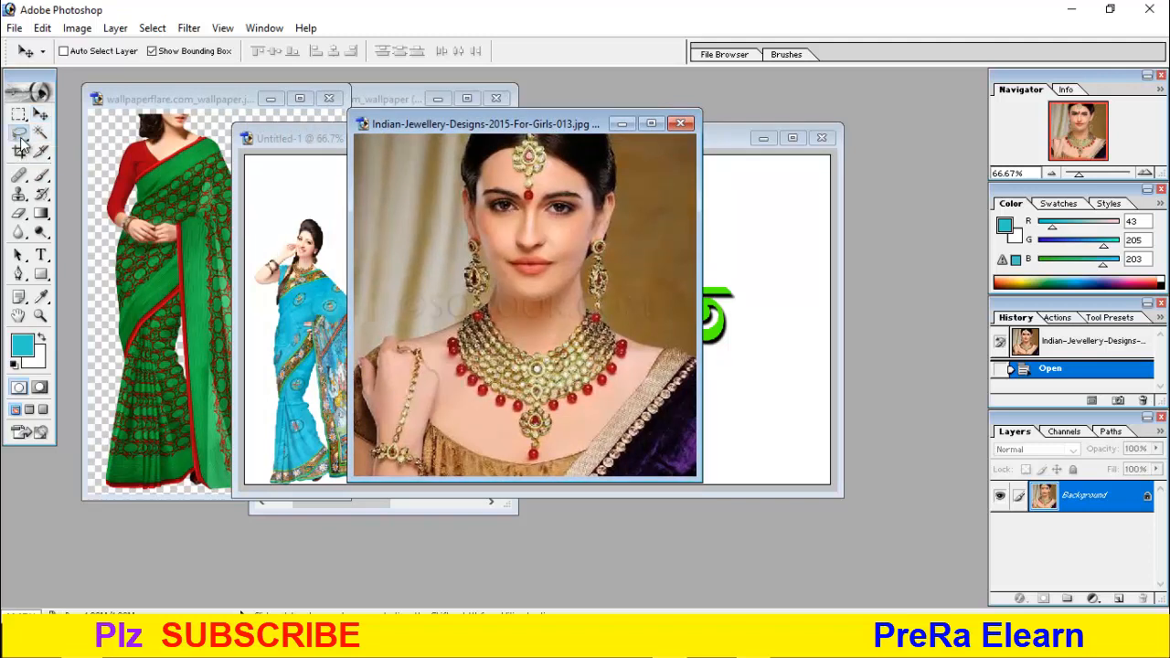
Step: Outline the backdrop around the woman in the Indian-Jewellery-Designs-2015-For-Girls-013 image with the Polygonal Lasso and clear it
drag(22, 142, 106, 154)
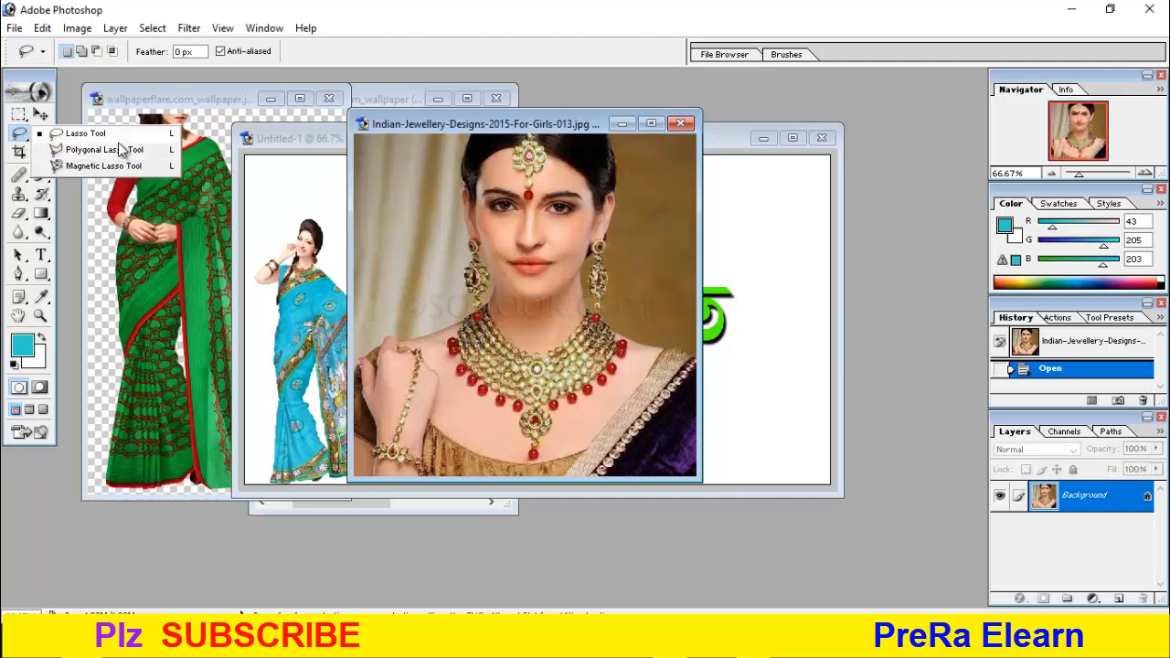
click(16, 136)
click(16, 136)
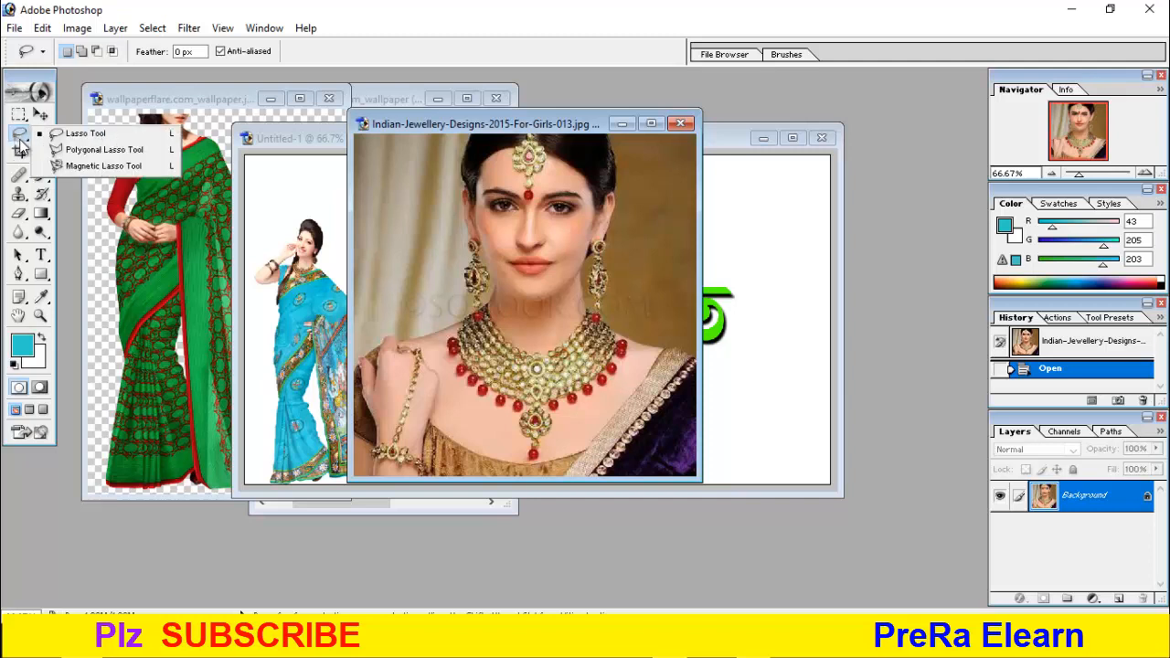
click(91, 149)
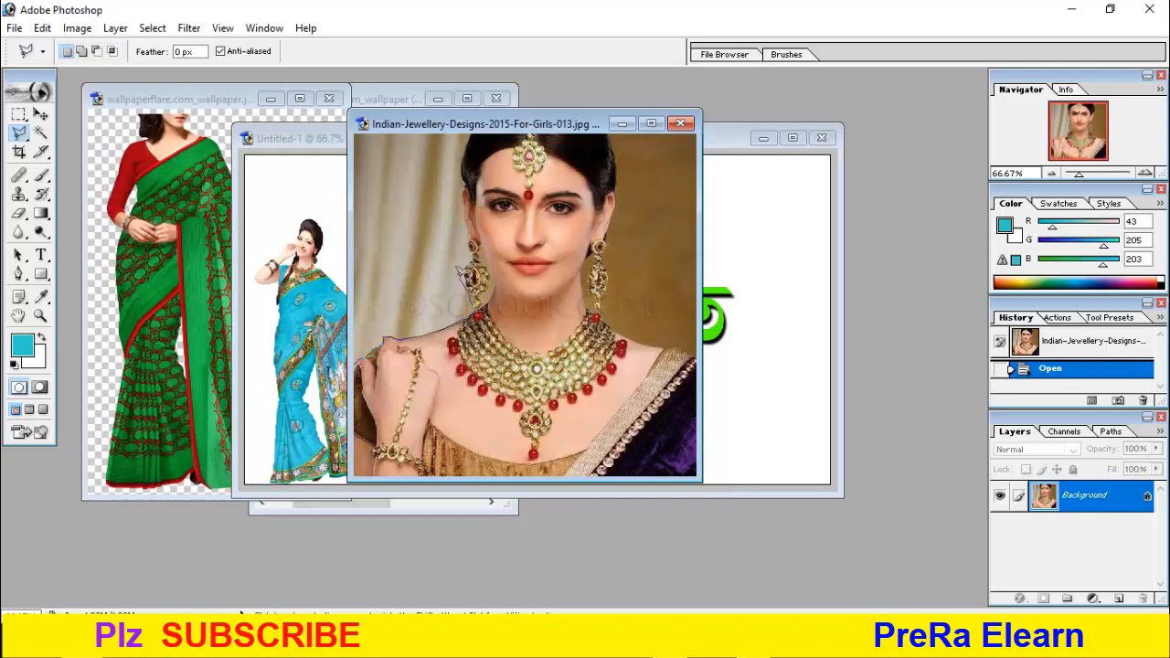
click(462, 274)
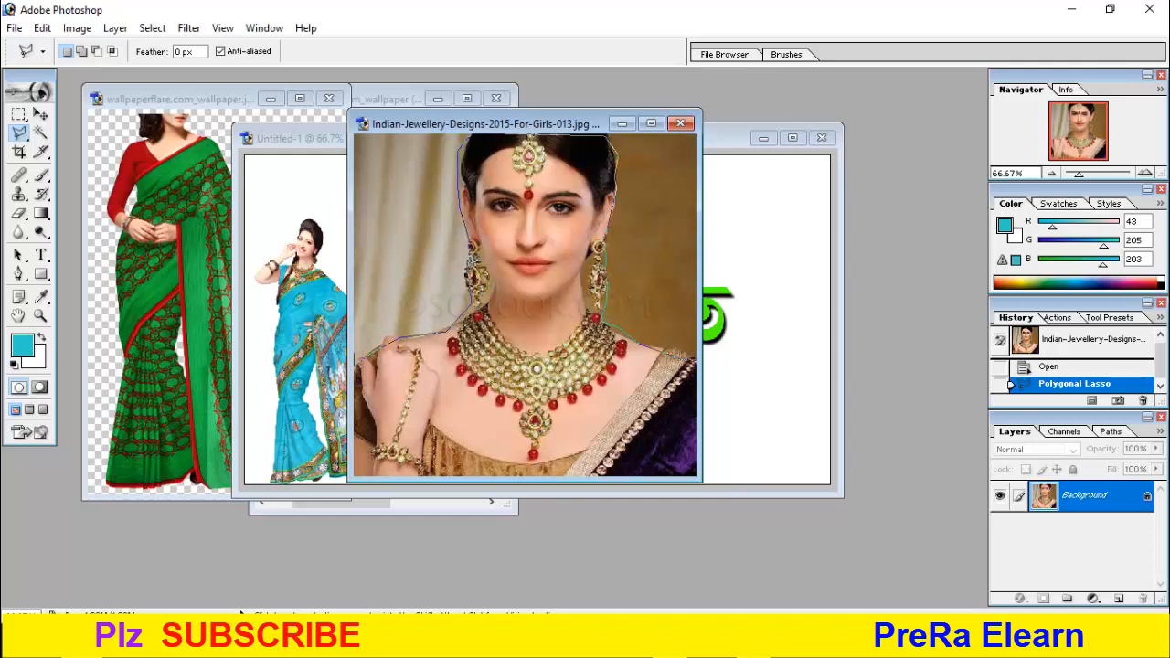
click(471, 264)
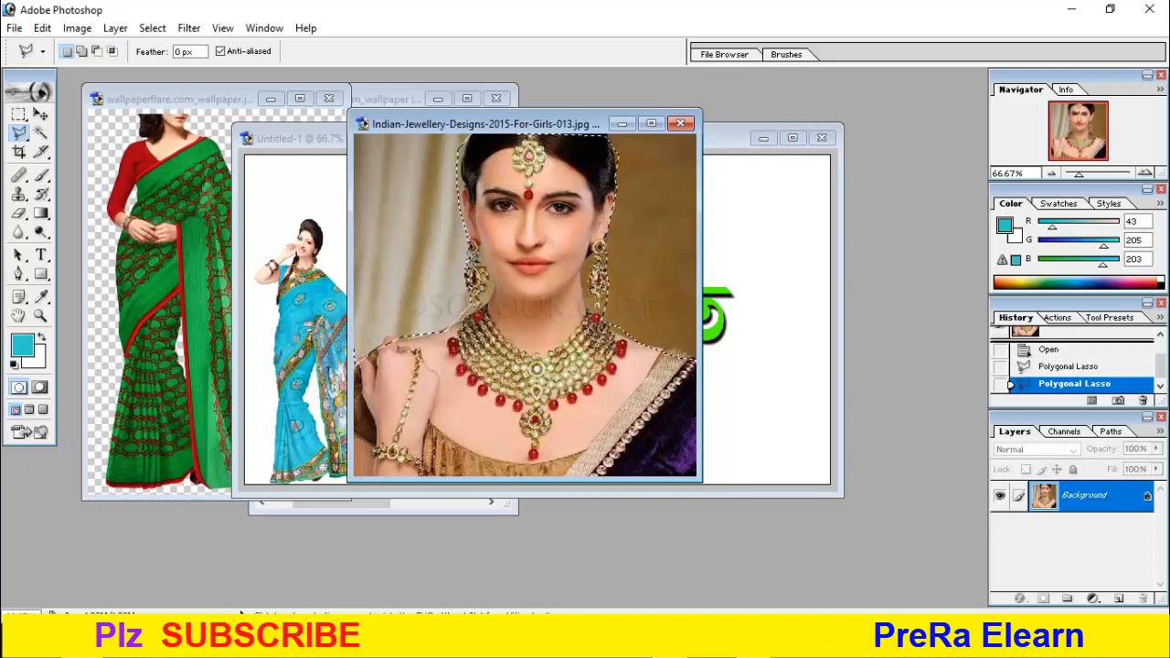
key(Delete)
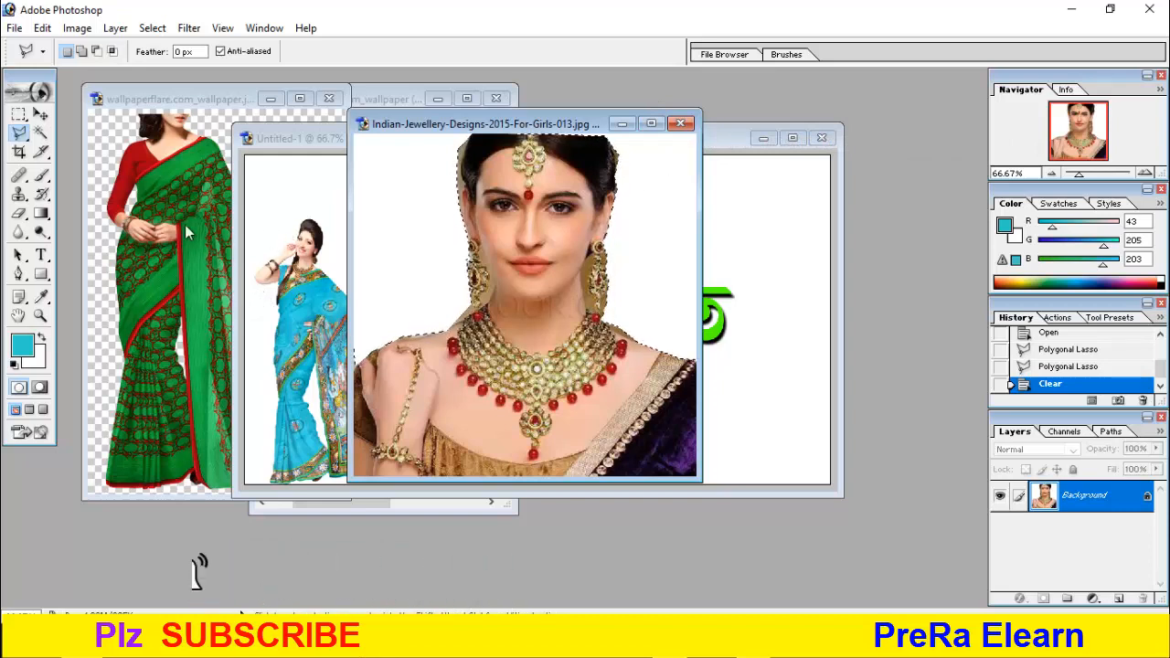
Step: Drop the lasso selection, select the white area beside the woman's raised hand with the Magic Wand, and clear it
click(40, 134)
key(ctrl+d)
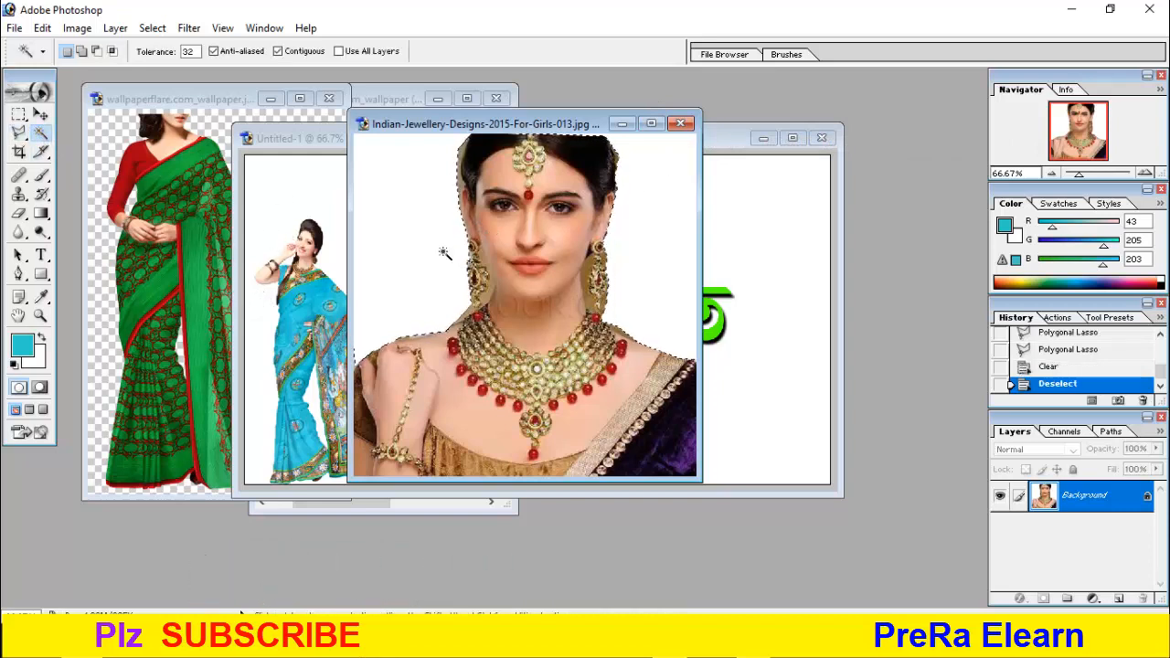
click(443, 251)
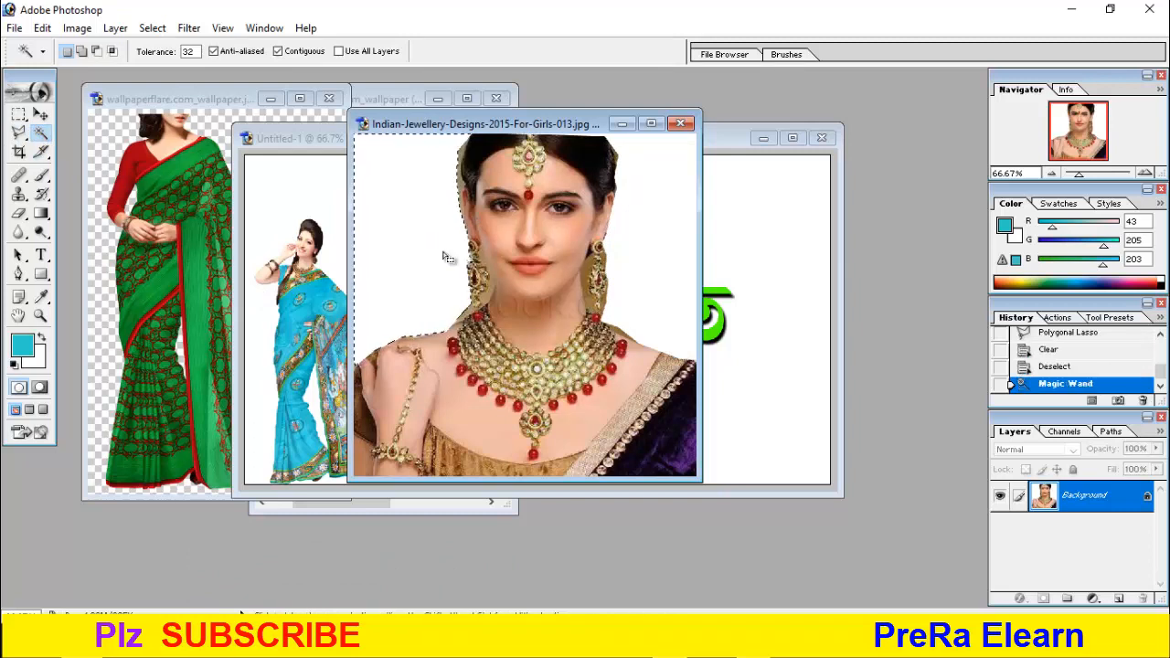
key(Delete)
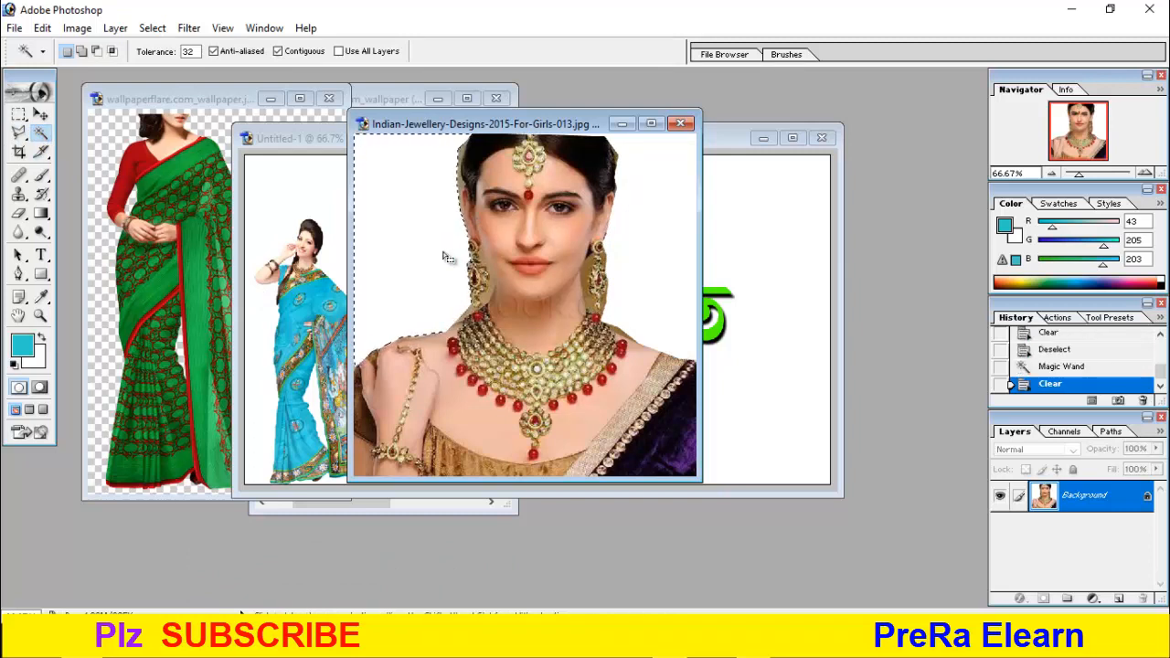
Step: Convert the jewellery image's Background to a regular layer named Layer 0 and delete the white areas on both sides of the woman
double_click(1077, 495)
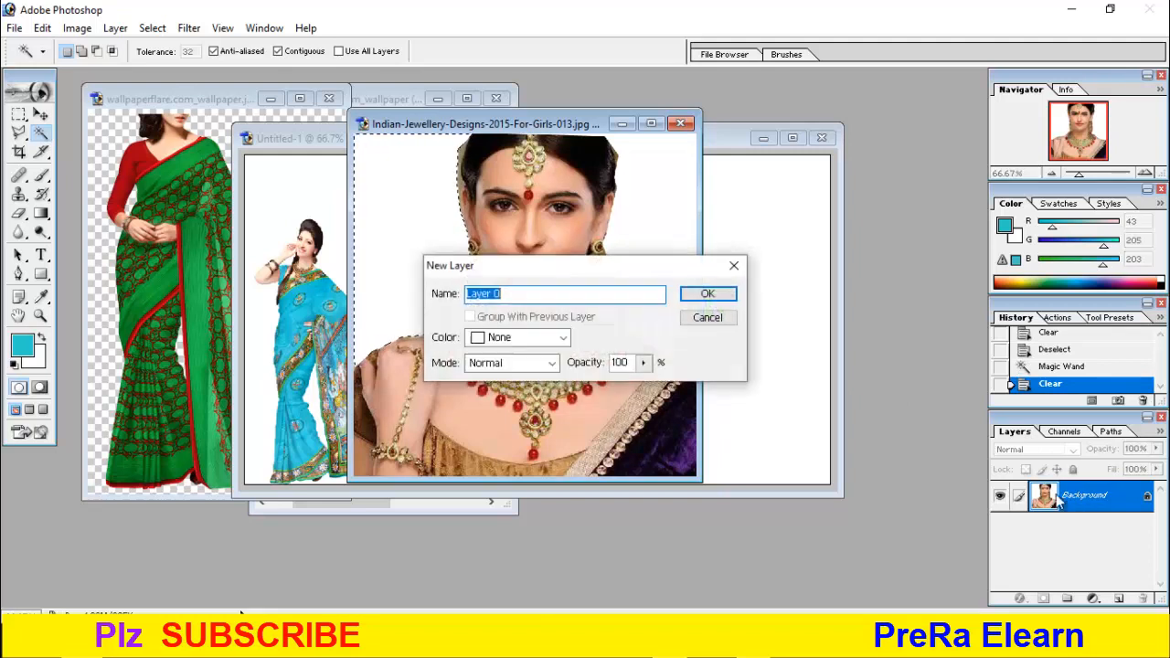
click(699, 290)
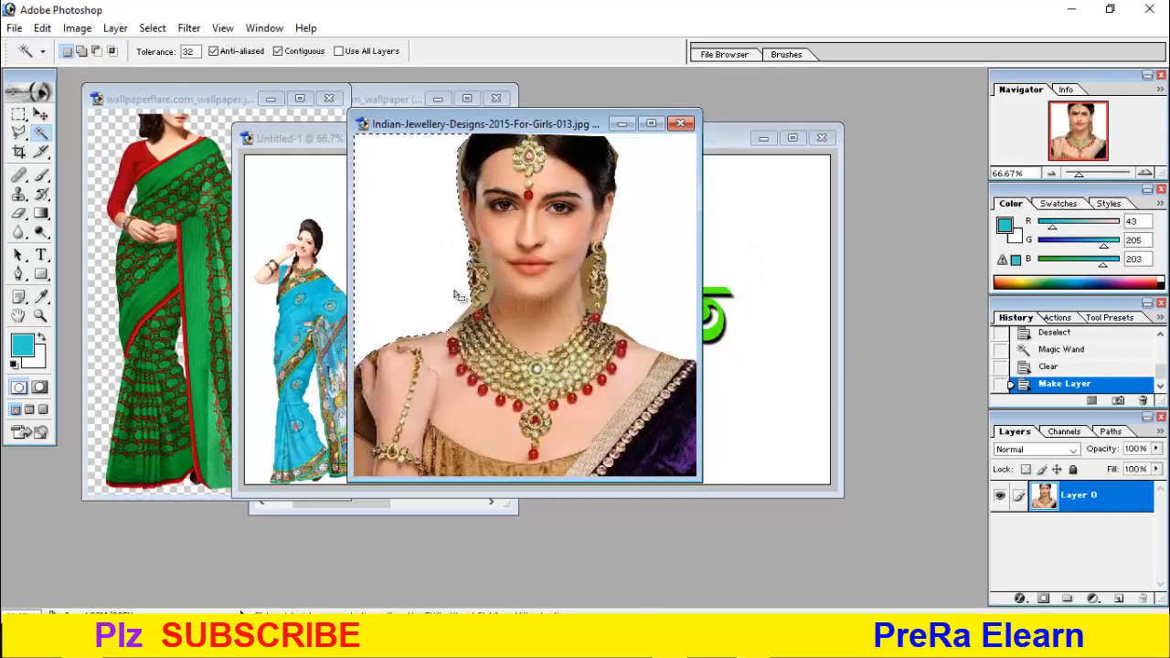
key(Delete)
click(682, 323)
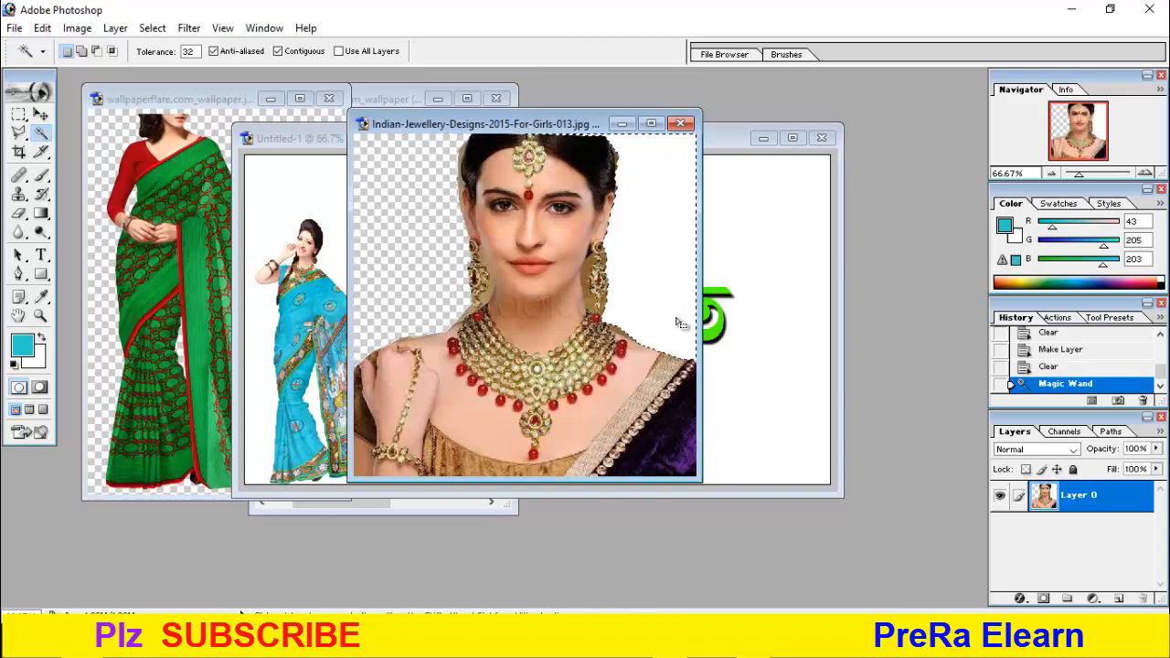
key(Delete)
Step: Inspect the cut-out edges of the jewellery image up close, and close the image without saving its changes
key(ctrl+0)
scroll(429, 258, down, 2)
scroll(445, 252, up, 6)
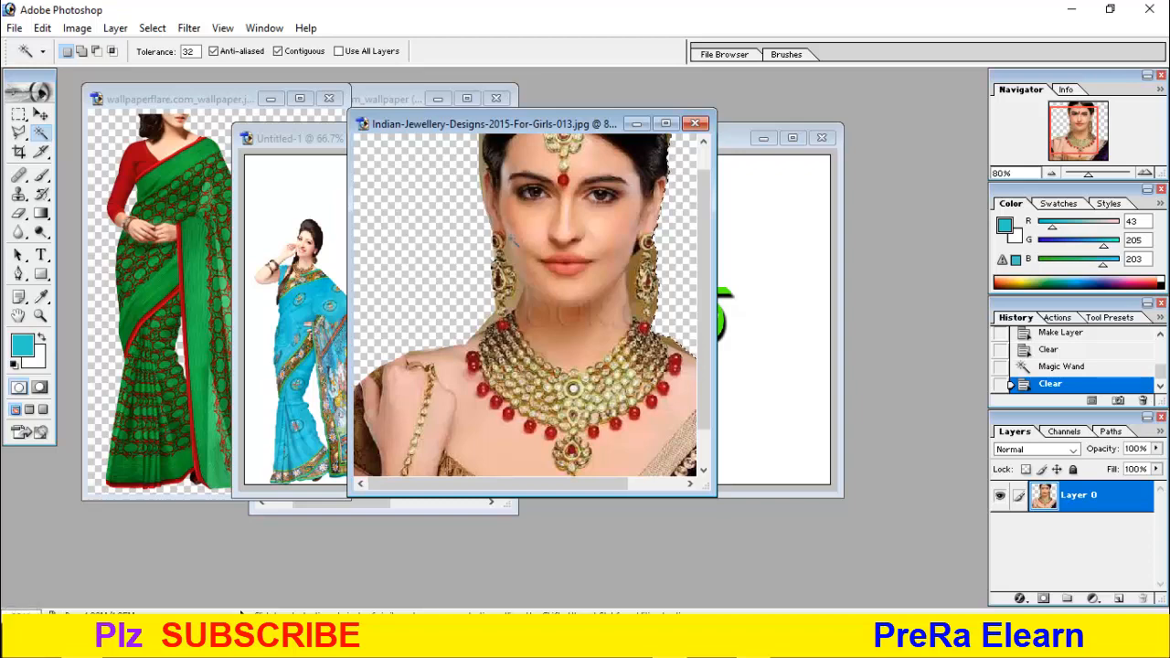
click(695, 123)
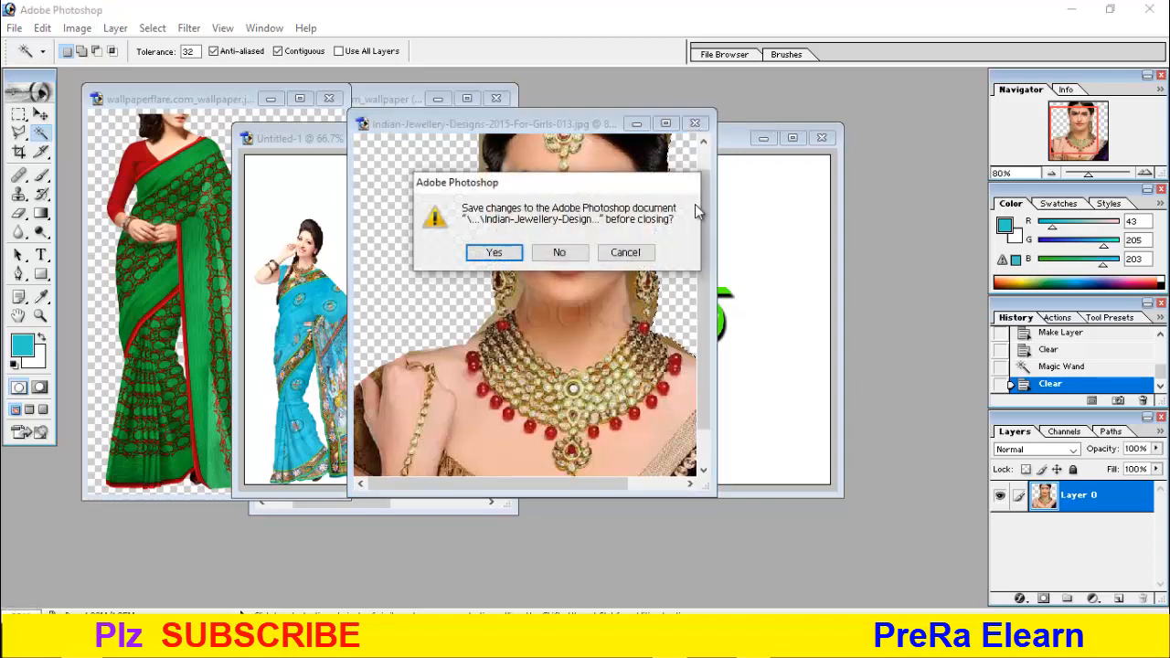
click(558, 253)
Step: Open the unsplash photo of the bride in a red veil from the wallpaper folder and maximize its document window
click(15, 27)
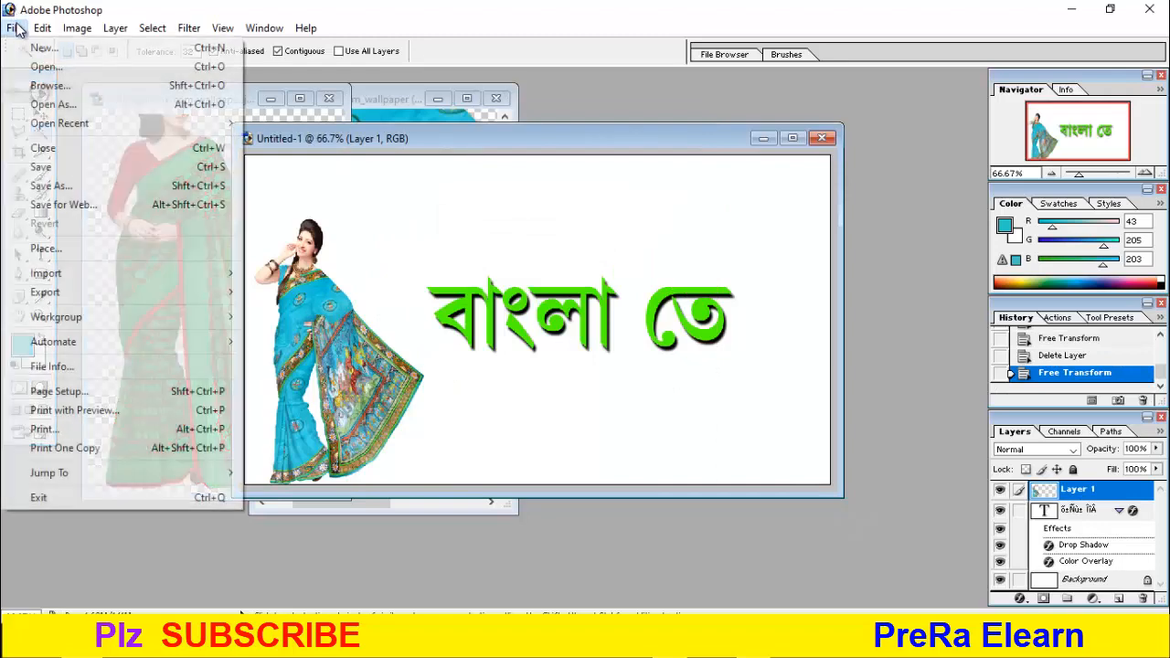
click(41, 108)
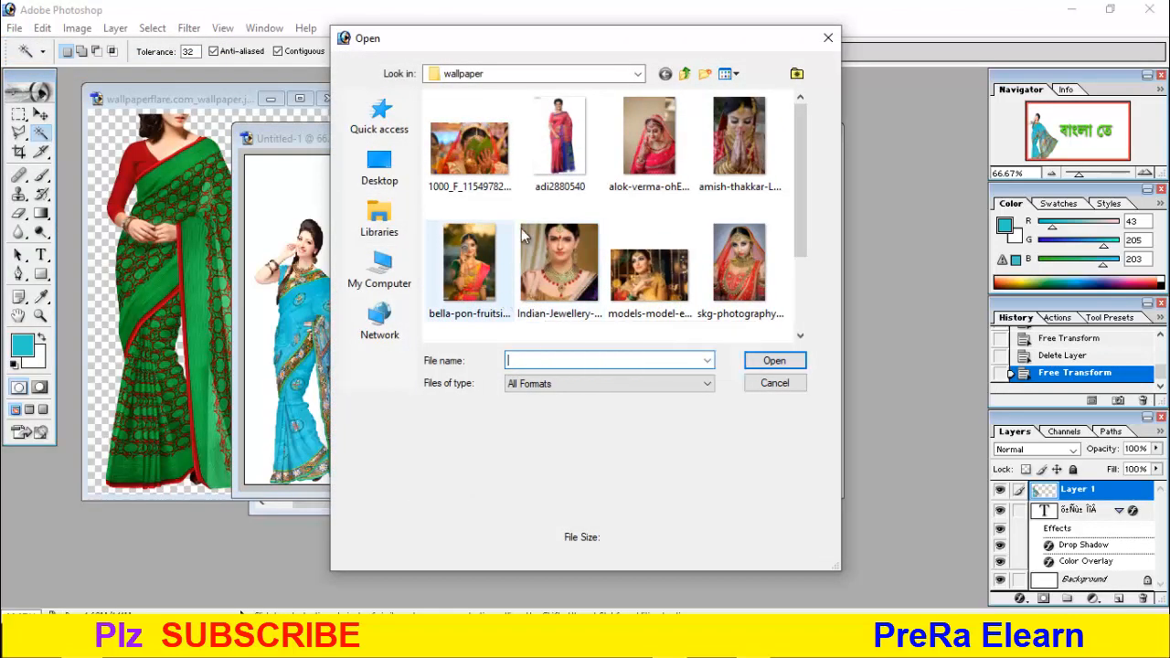
click(654, 179)
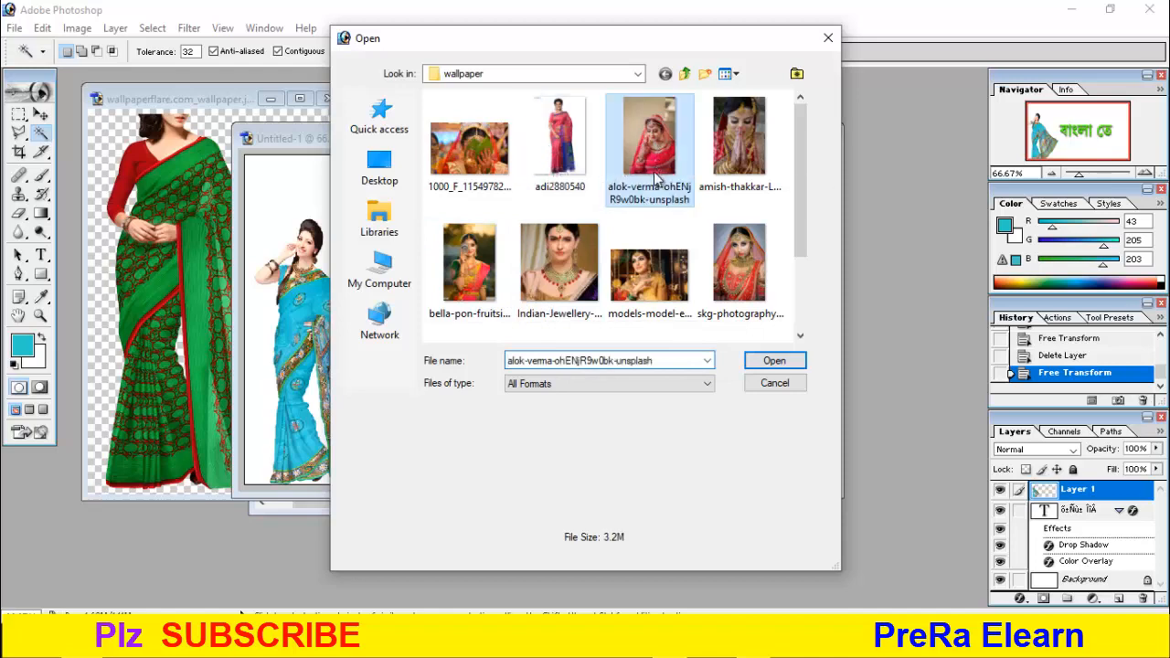
click(770, 362)
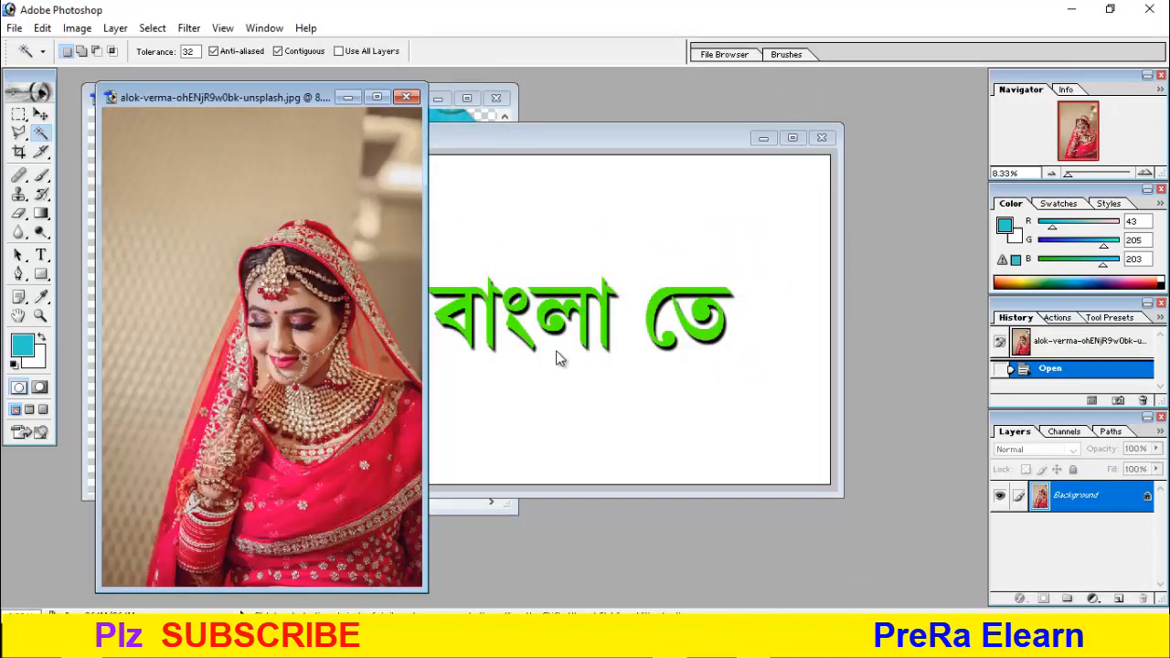
drag(289, 95, 585, 81)
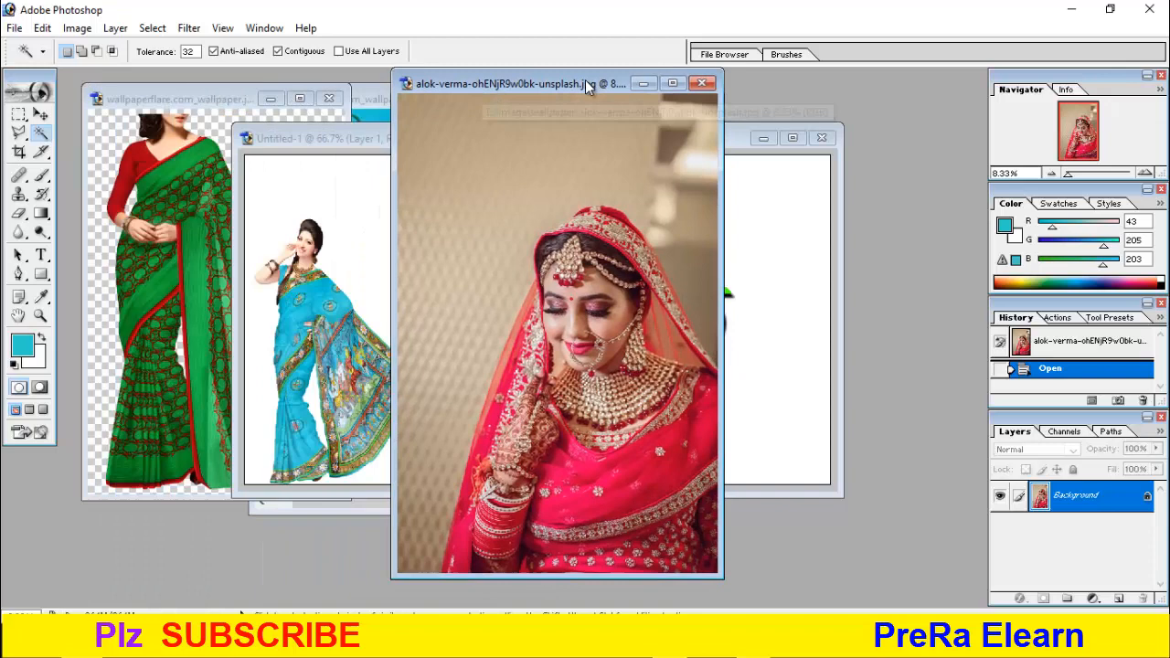
click(671, 83)
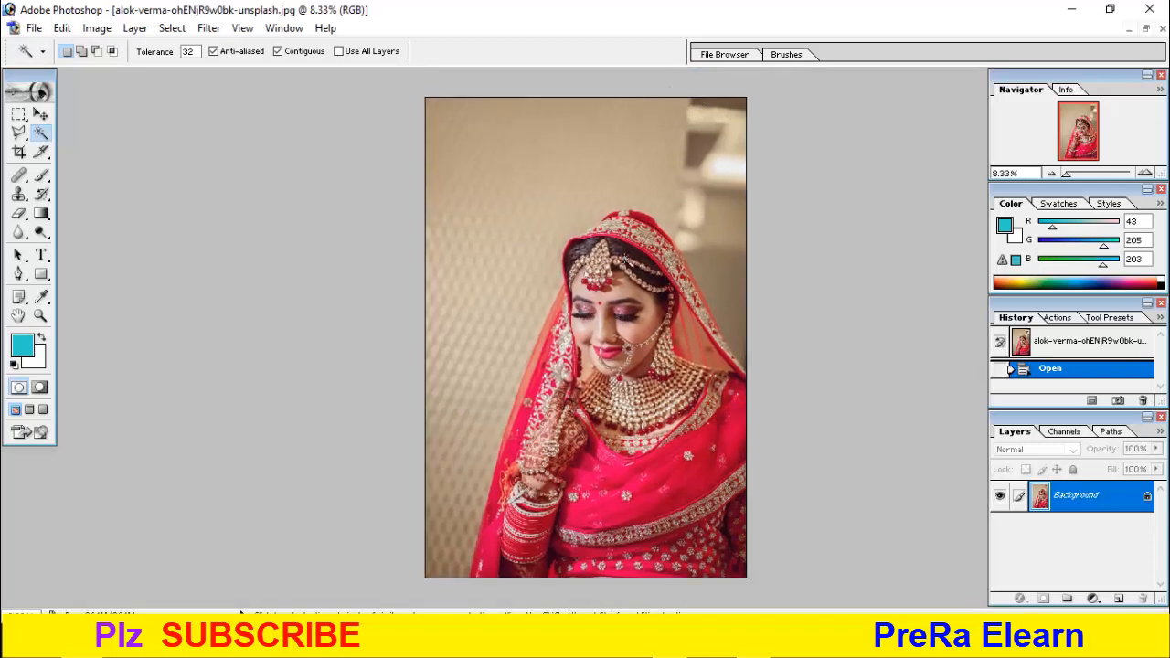
Step: Outline the beige backdrop around the bride with the Polygonal Lasso and clear it from the photo
click(19, 132)
drag(21, 137, 96, 149)
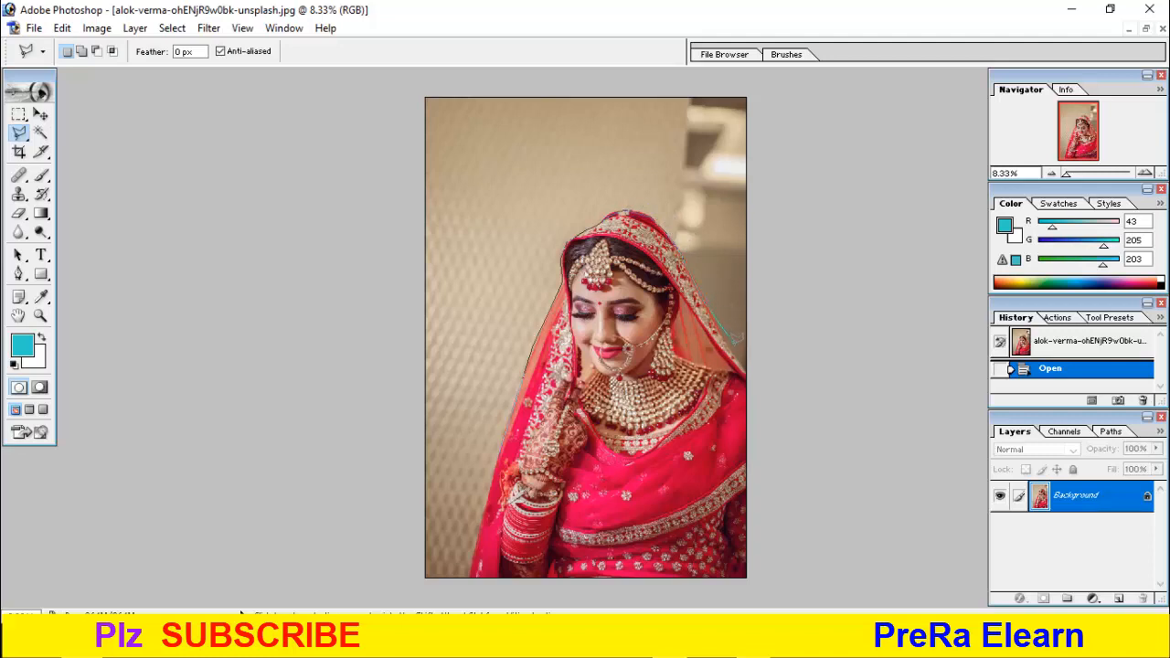
mouse_move(751, 368)
mouse_down()
mouse_move(785, 322)
mouse_move(787, 198)
mouse_move(772, 90)
mouse_move(748, 71)
mouse_move(703, 60)
mouse_move(378, 102)
mouse_move(350, 206)
mouse_move(406, 494)
mouse_move(406, 567)
mouse_move(414, 594)
mouse_move(450, 592)
mouse_up()
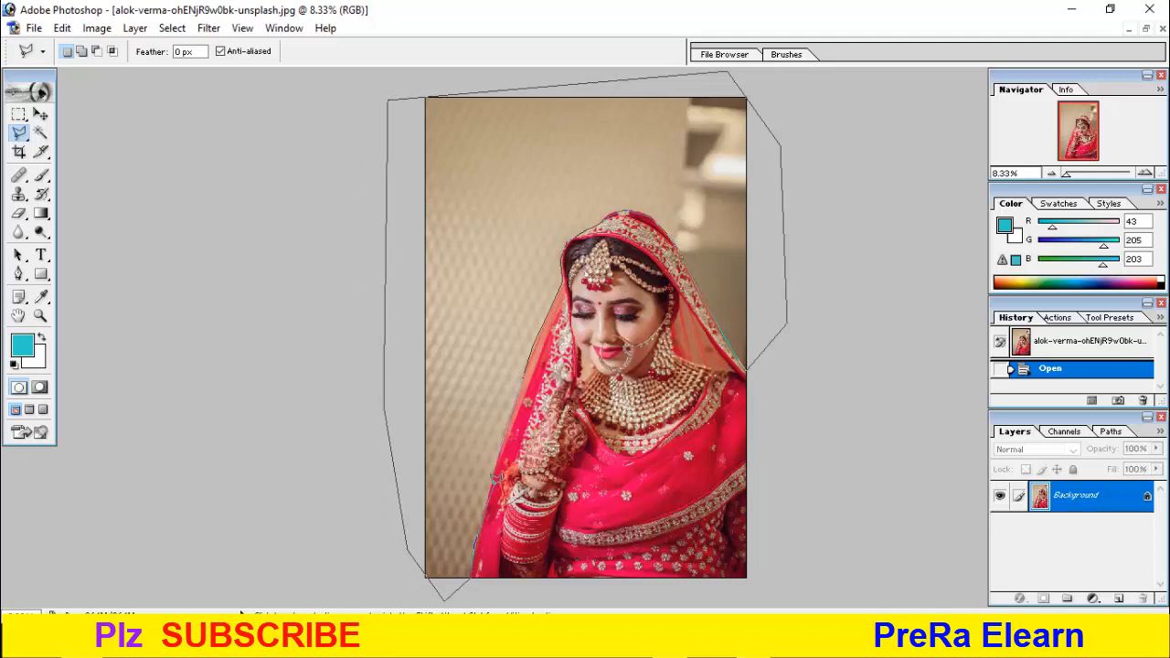
drag(496, 477, 489, 469)
double_click(497, 457)
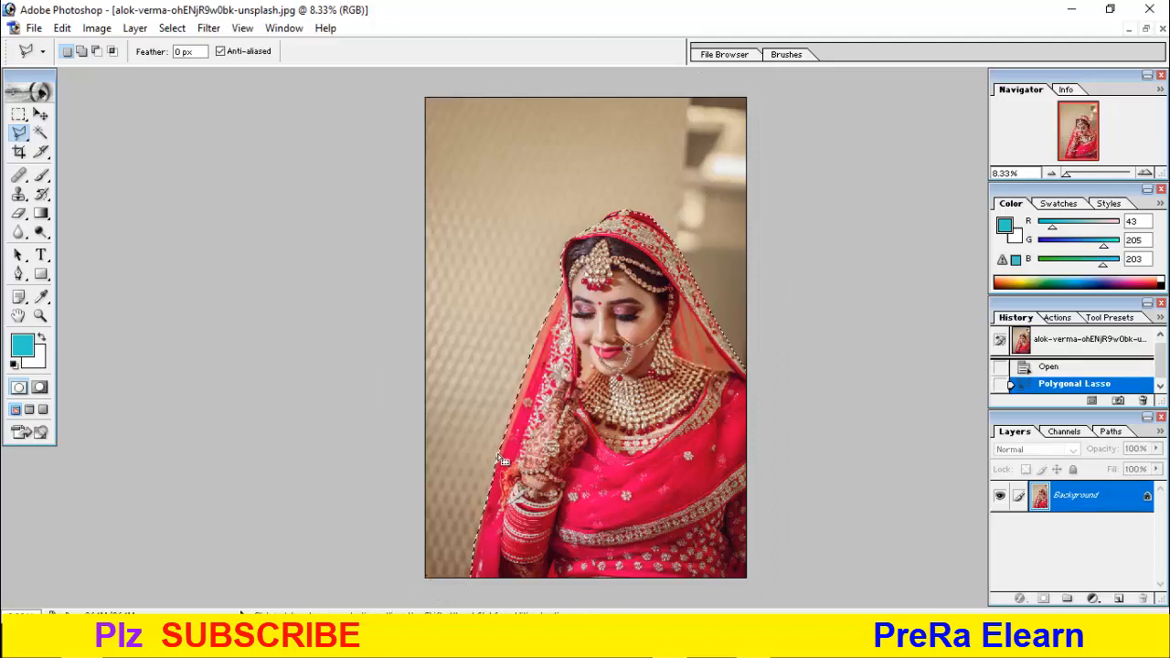
key(Delete)
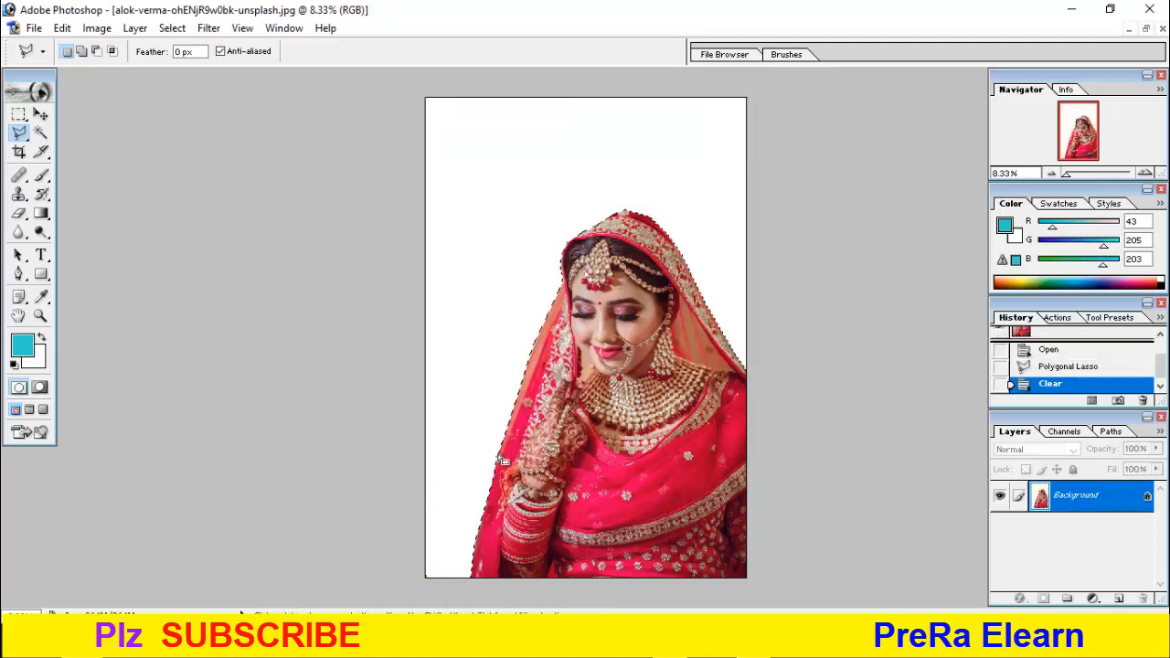
Step: Convert the bride photo's Background to Layer 0, and fill the selected backdrop with the white background colour, followed by the cyan foreground colour
double_click(1055, 494)
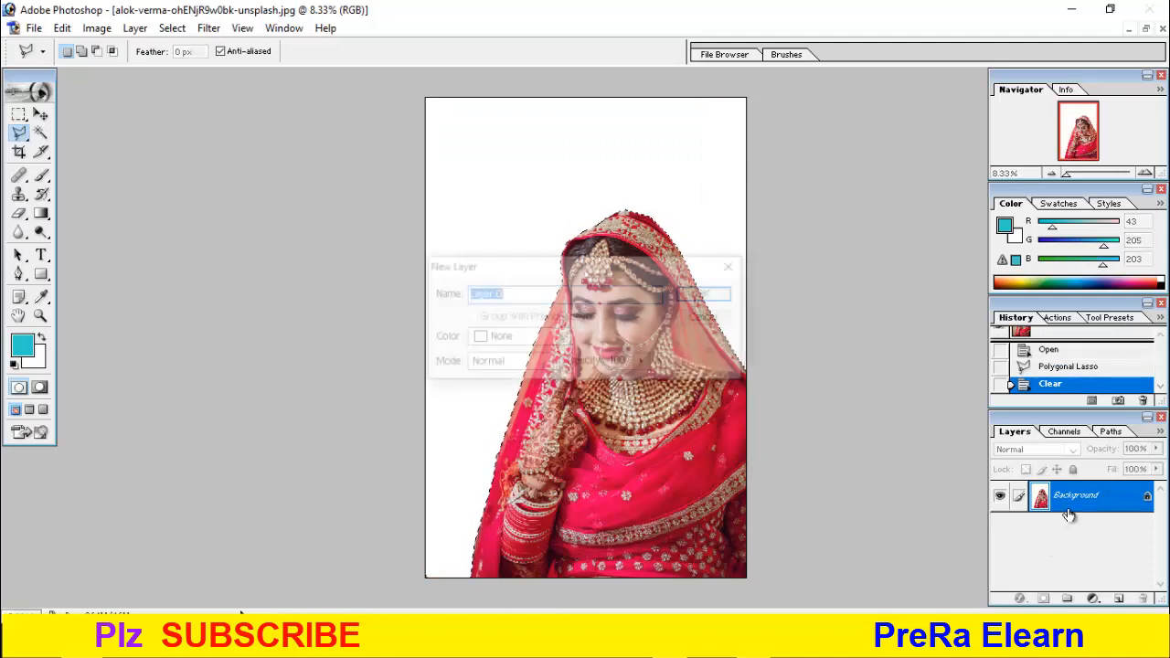
click(700, 296)
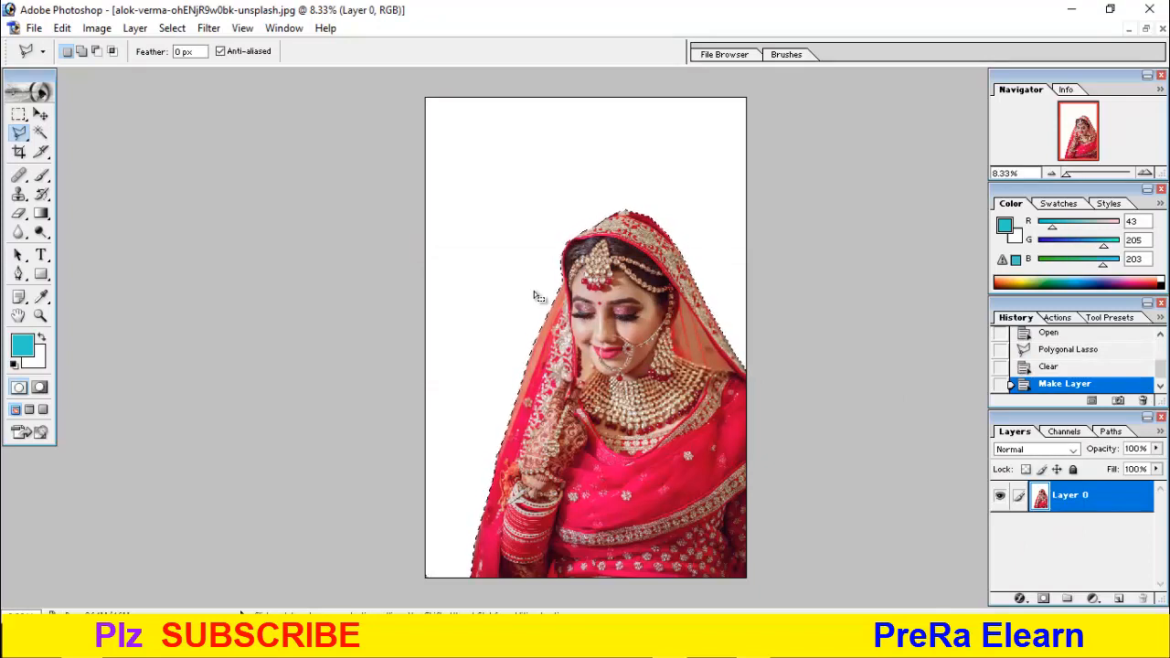
key(ctrl+BackSpace)
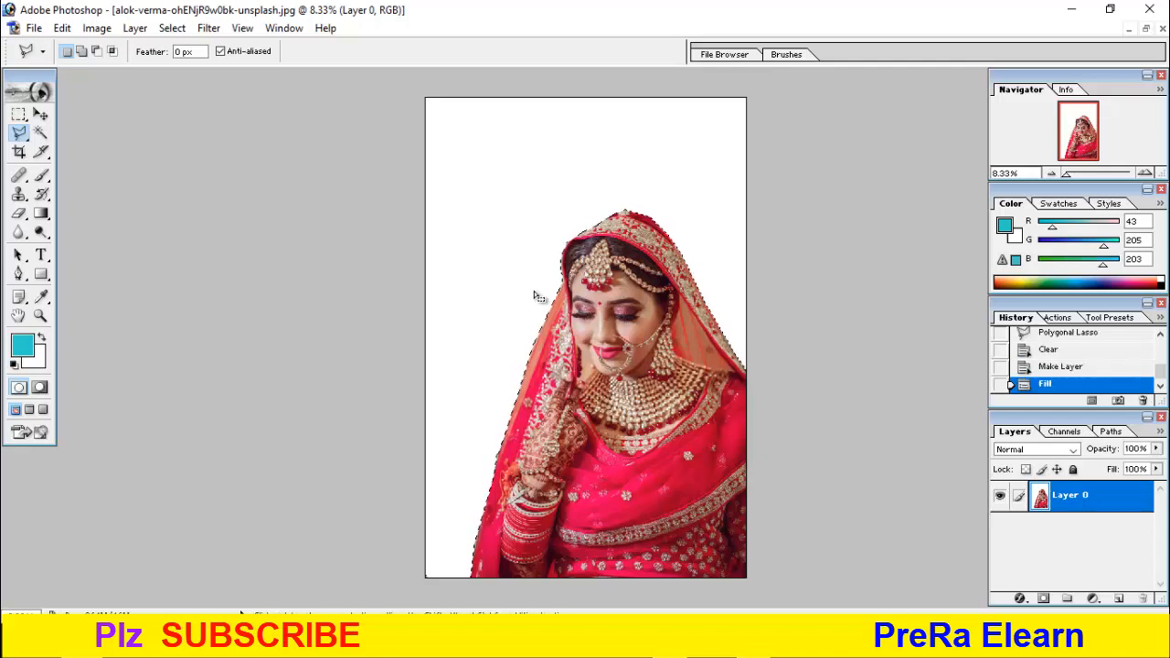
key(alt)
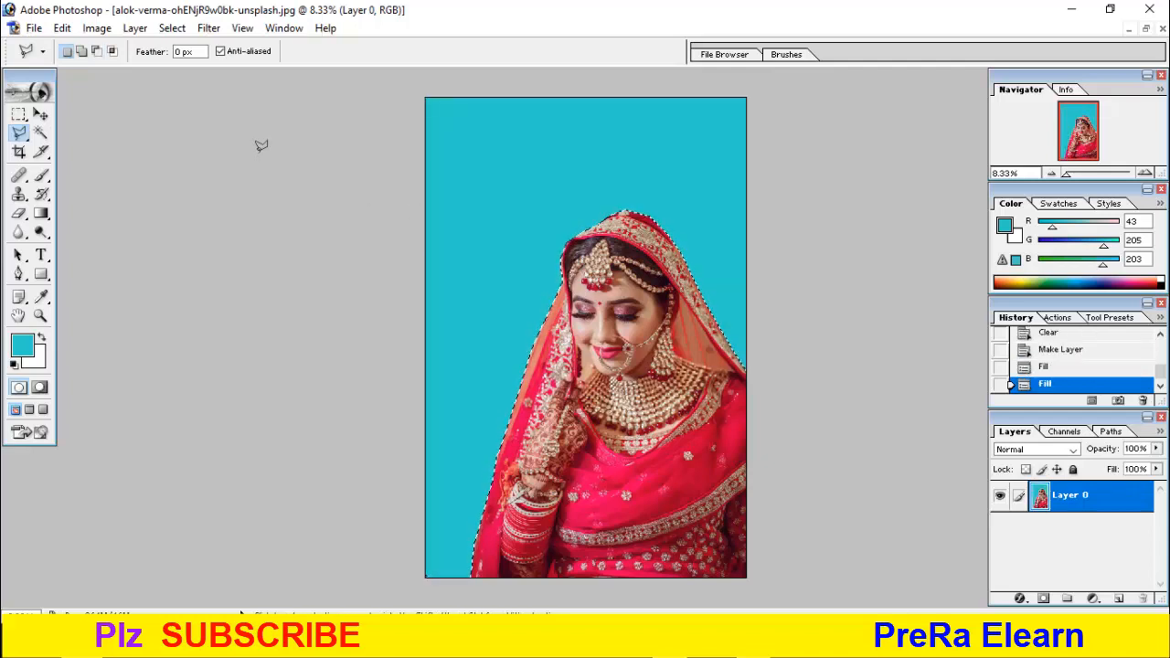
Step: Set the foreground colour to green (R 66, G 205, B 43) and fill the selected backdrop behind the bride with it
click(22, 354)
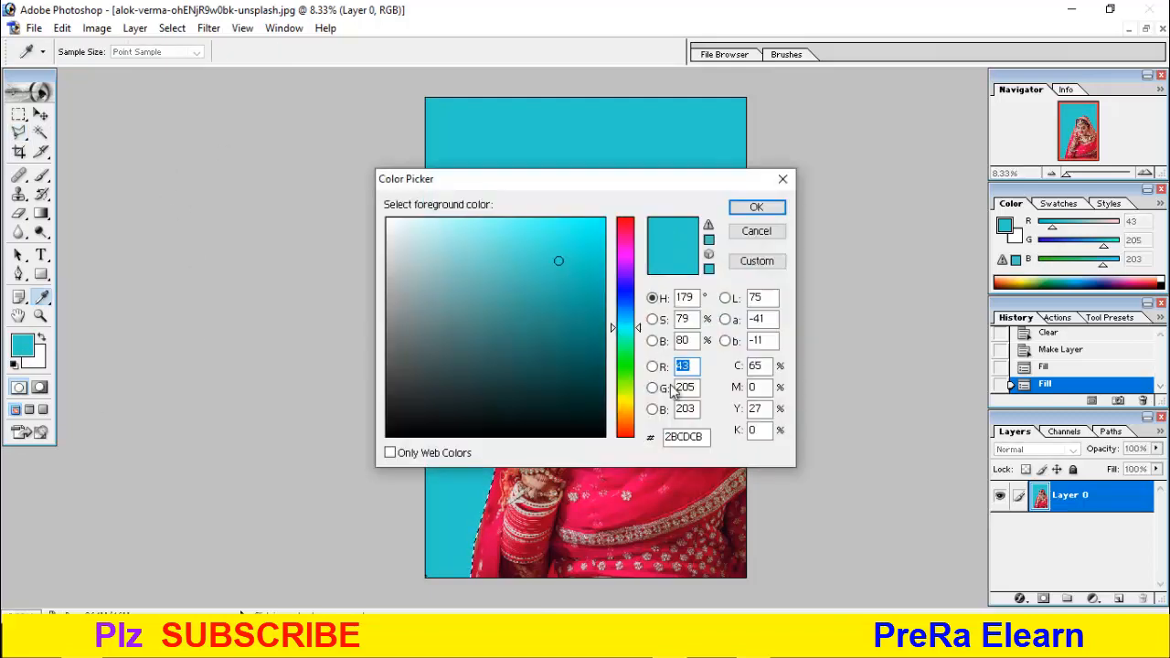
click(625, 369)
click(755, 207)
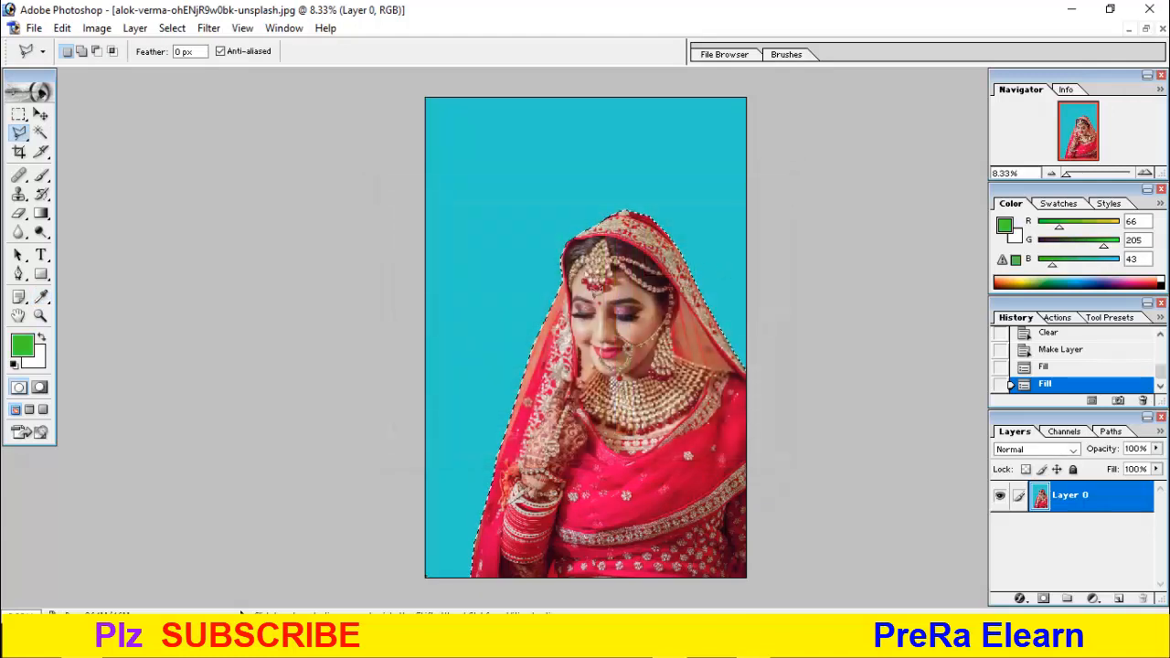
click(27, 354)
key(alt+BackSpace)
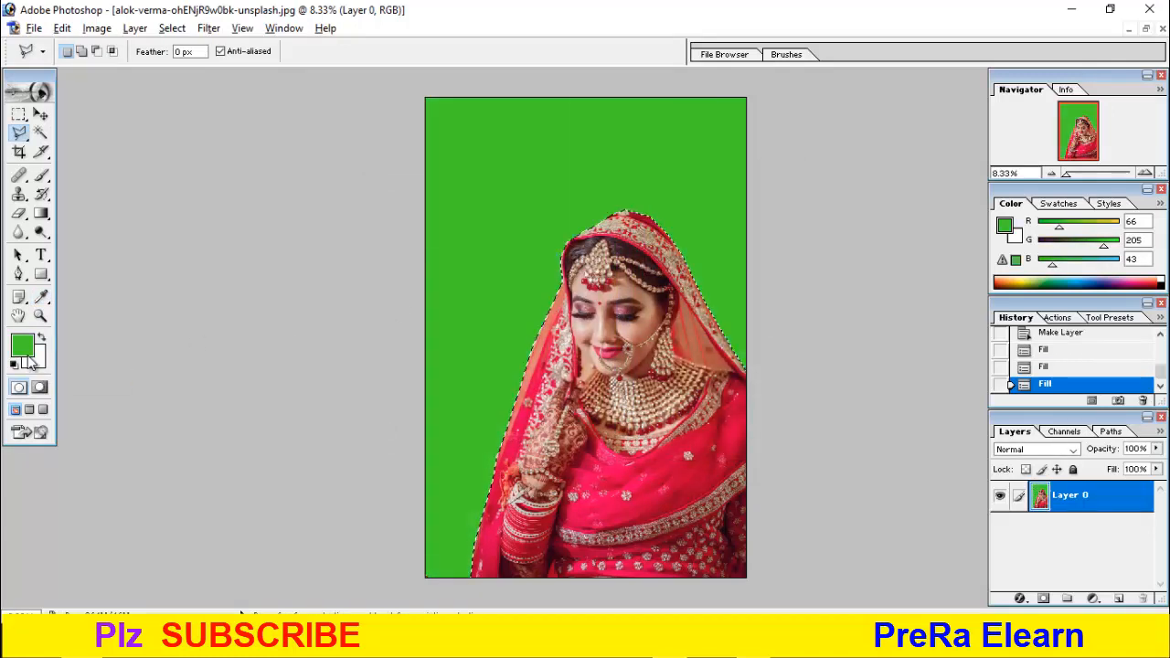